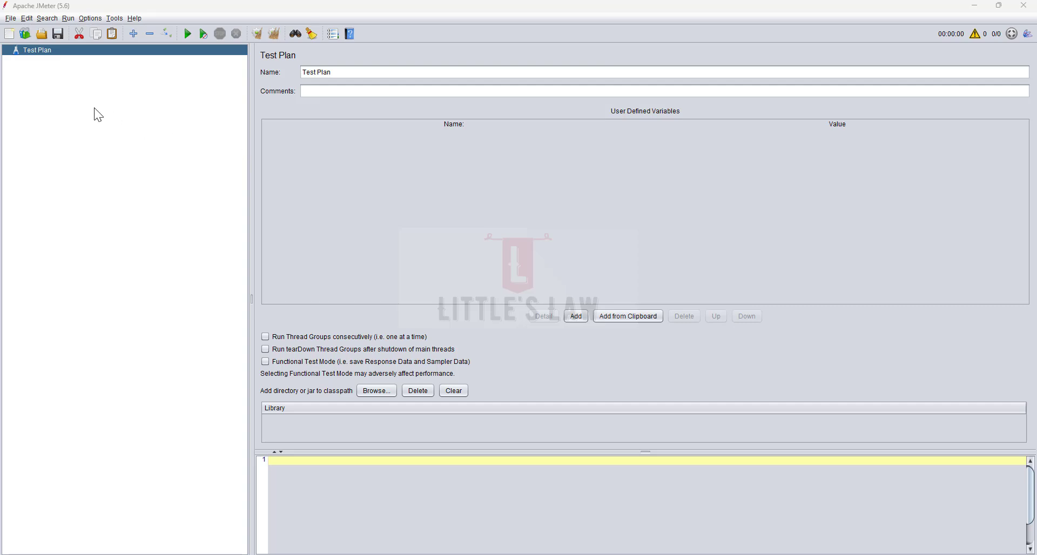
right_click(48, 54)
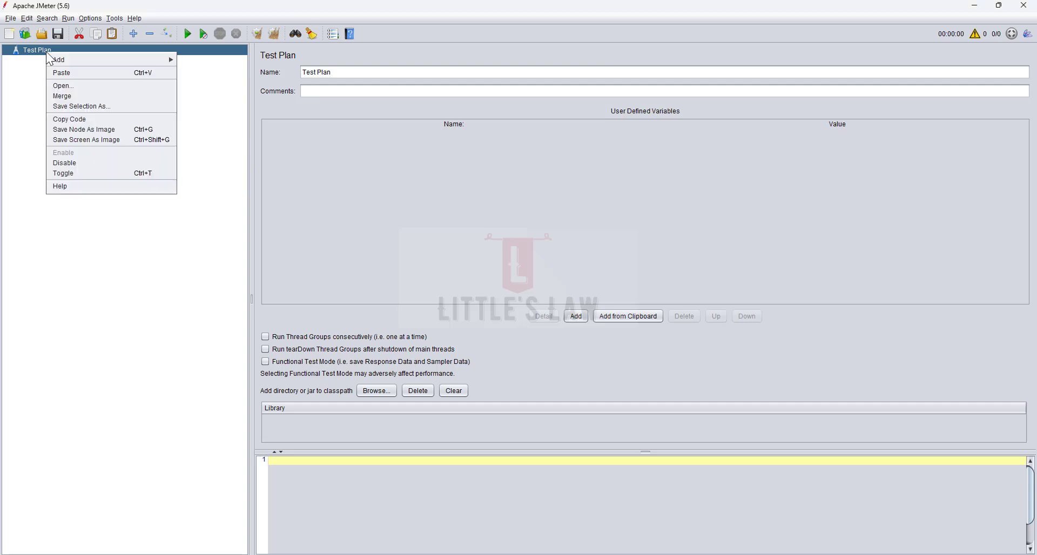
mouse_move(85, 63)
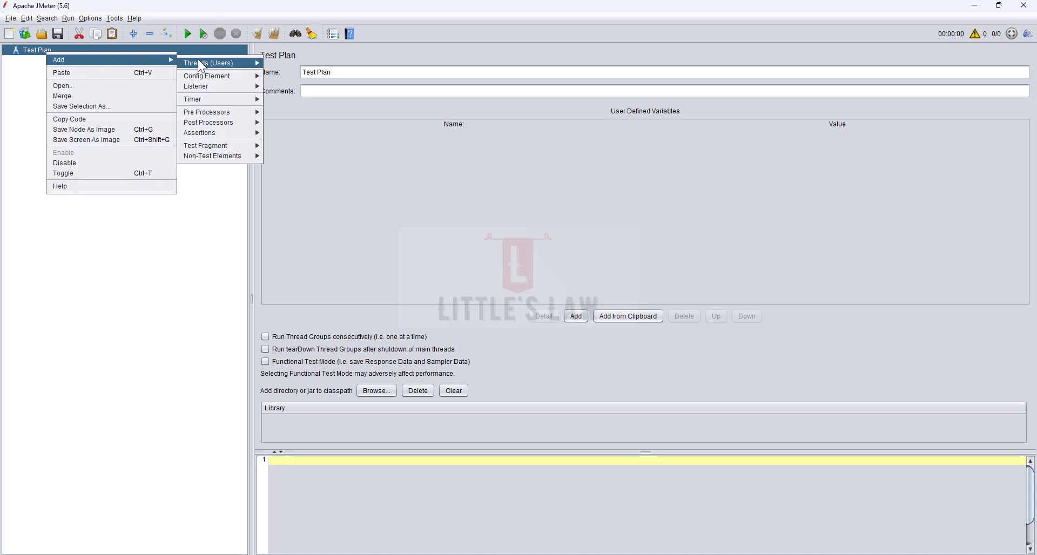
mouse_move(197, 60)
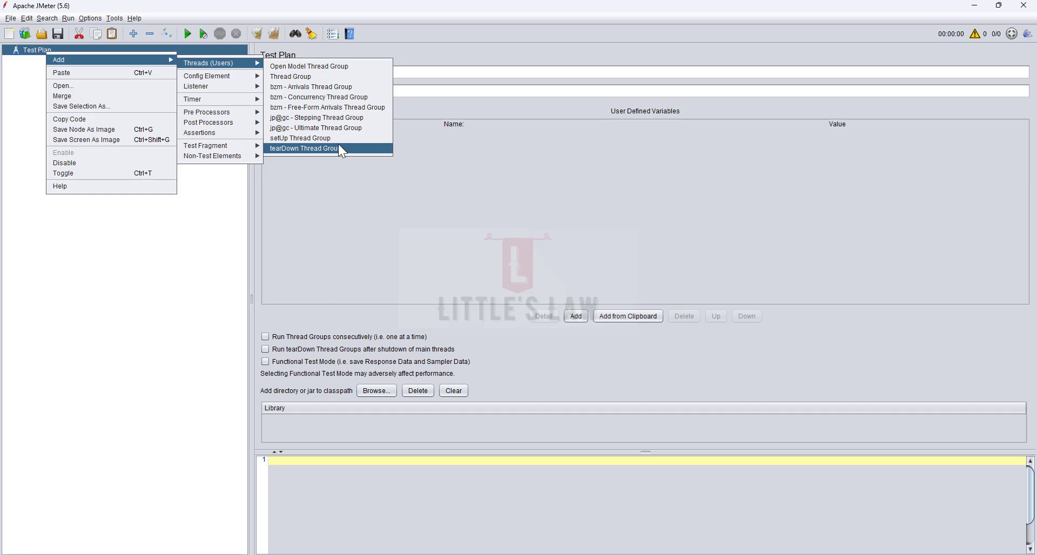
key(Escape)
key(Escape)
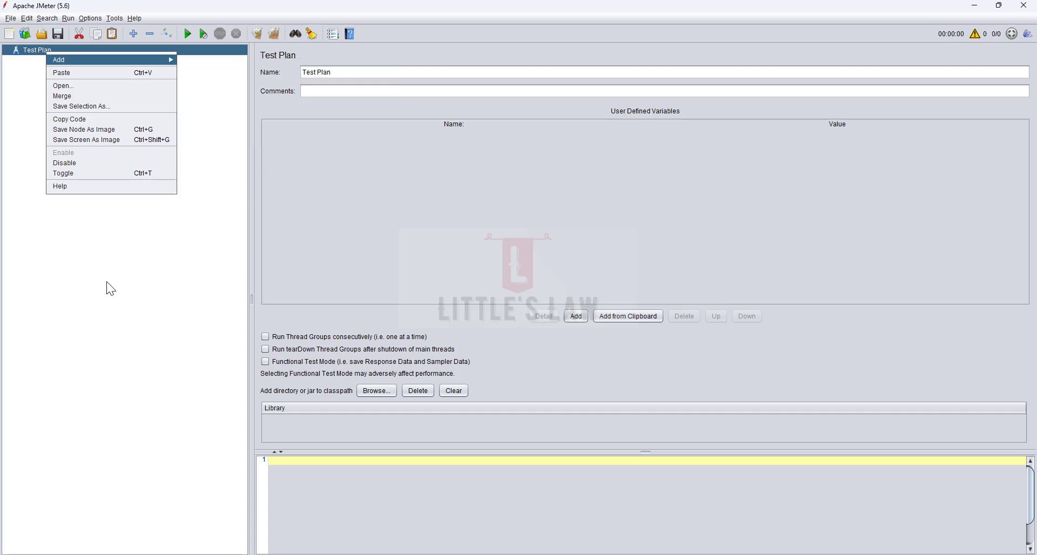
right_click(31, 51)
mouse_move(56, 61)
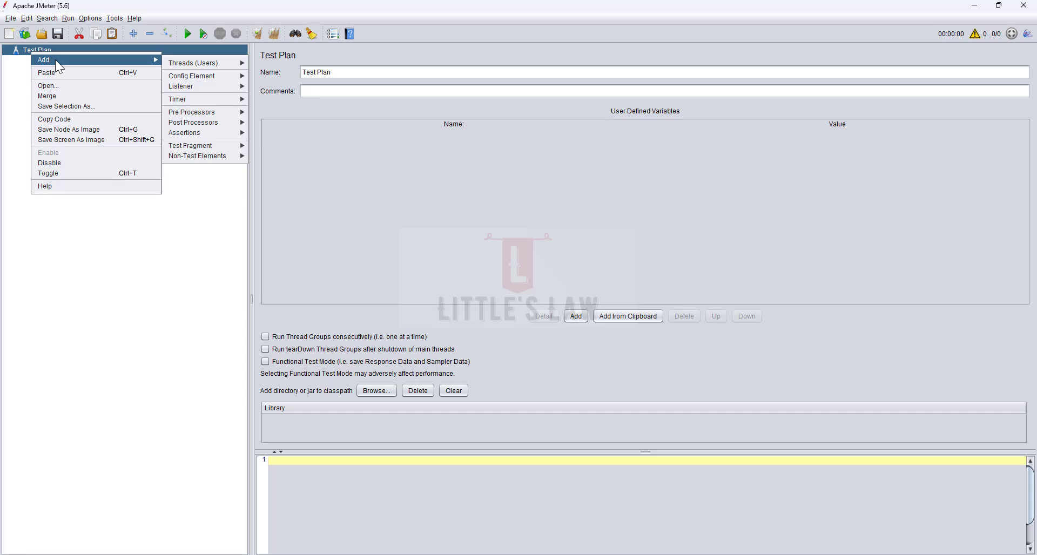
click(19, 67)
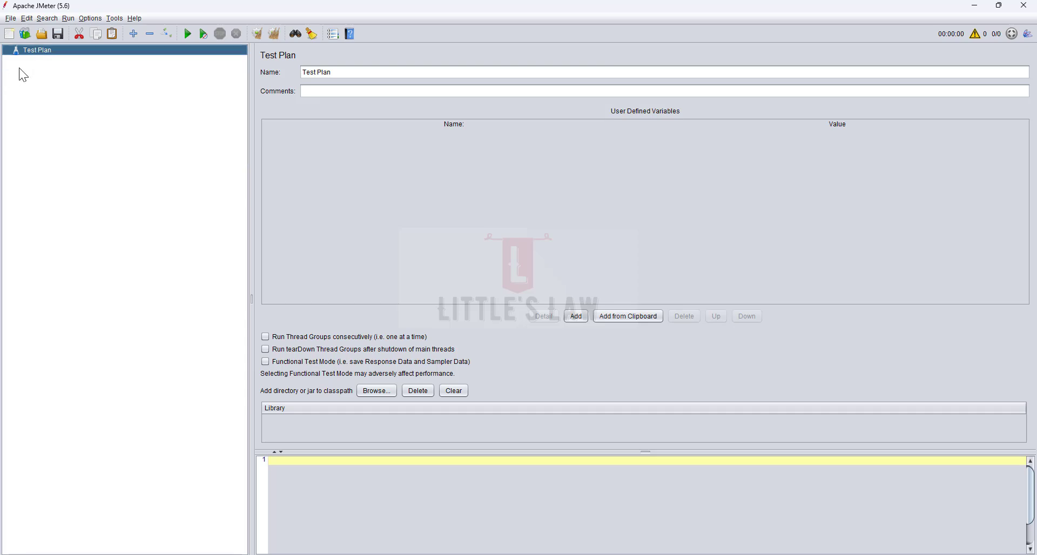
click(10, 19)
click(21, 32)
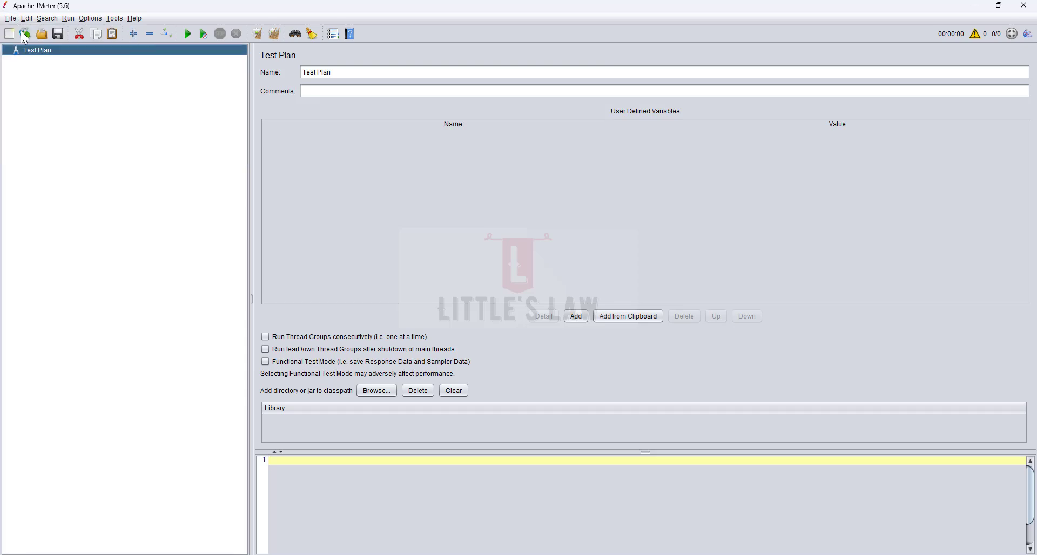
Step: Add a View Results Tree listener to the Test Plan
right_click(42, 50)
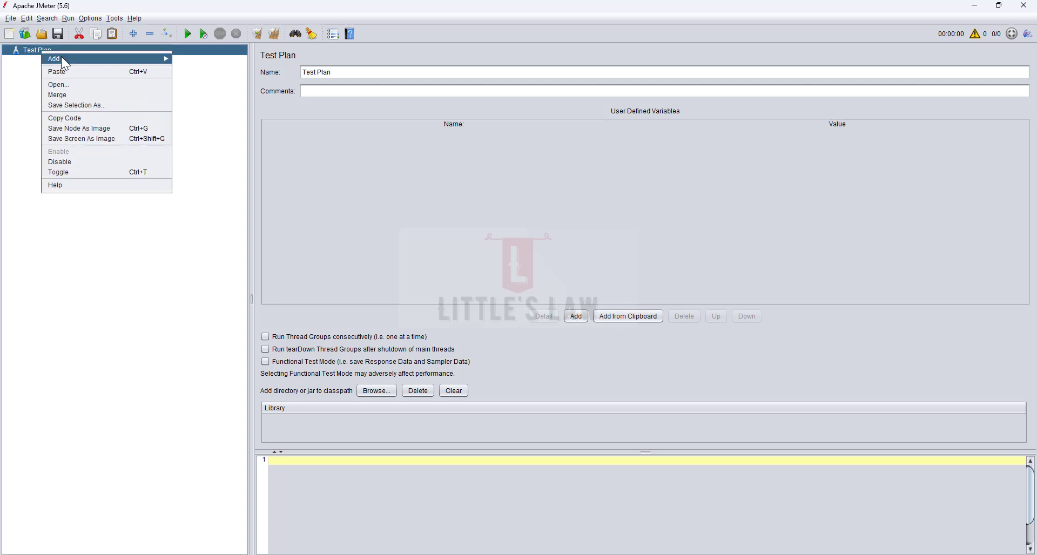
mouse_move(61, 57)
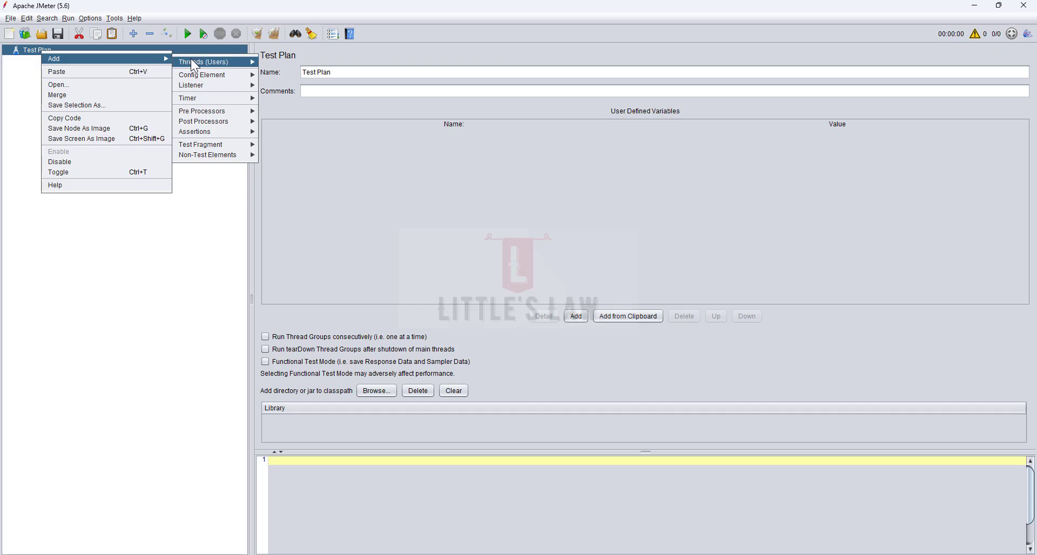
mouse_move(205, 61)
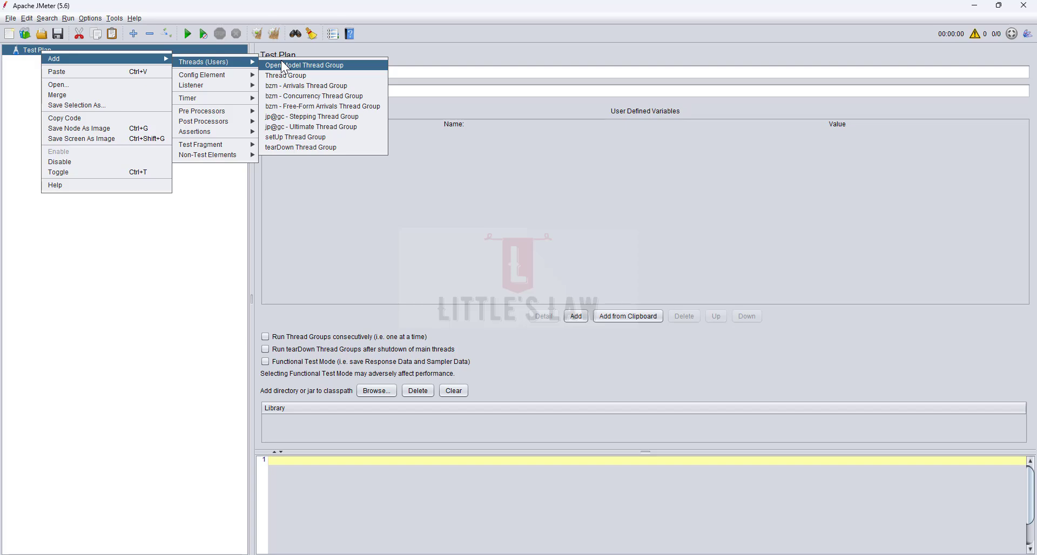
mouse_move(213, 88)
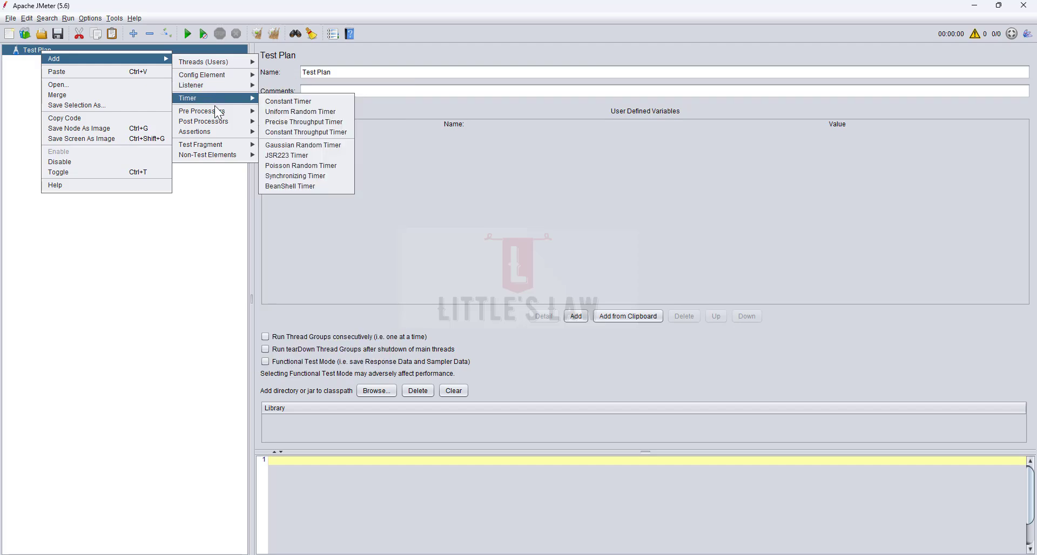
mouse_move(216, 110)
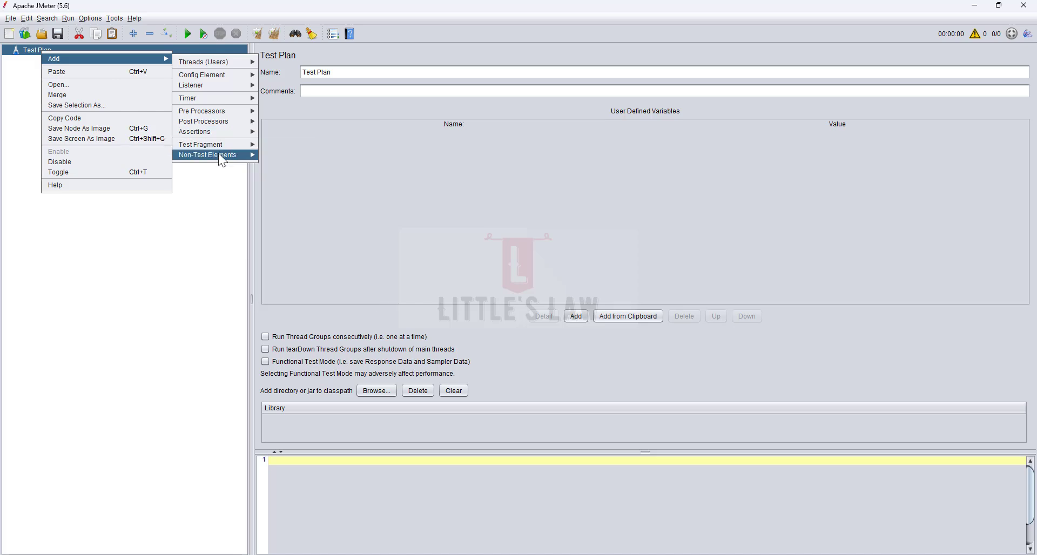
mouse_move(218, 153)
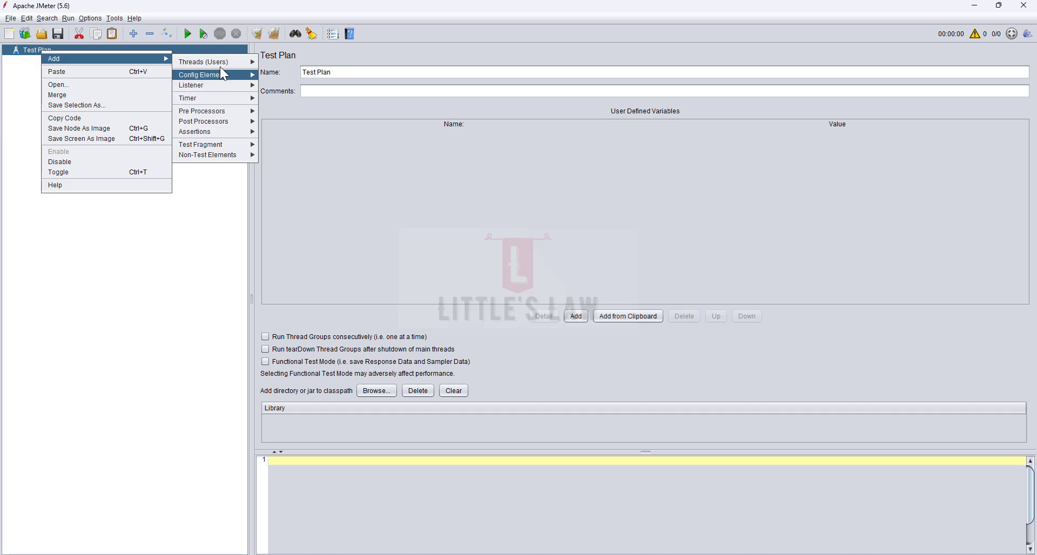
mouse_move(219, 63)
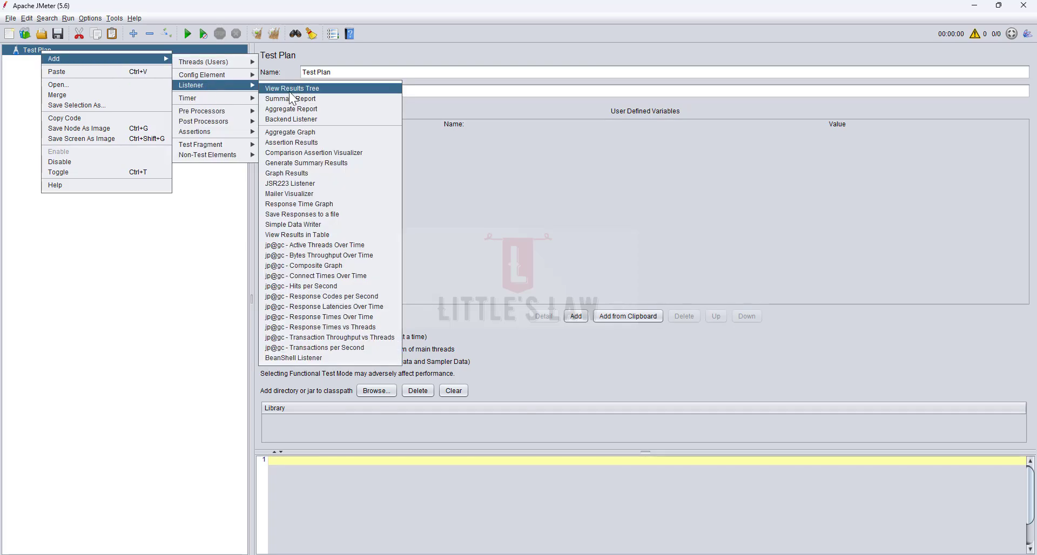
click(293, 89)
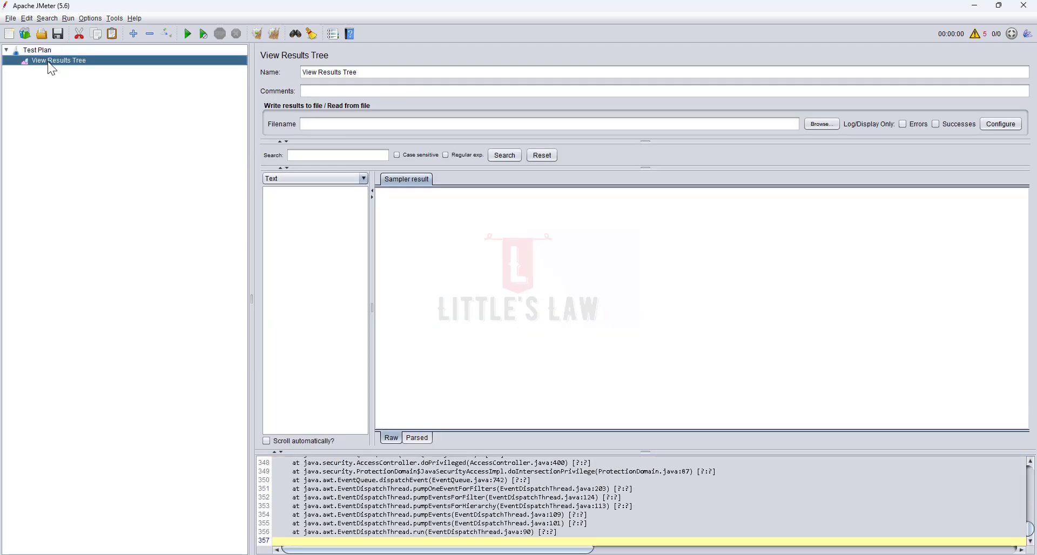
click(50, 61)
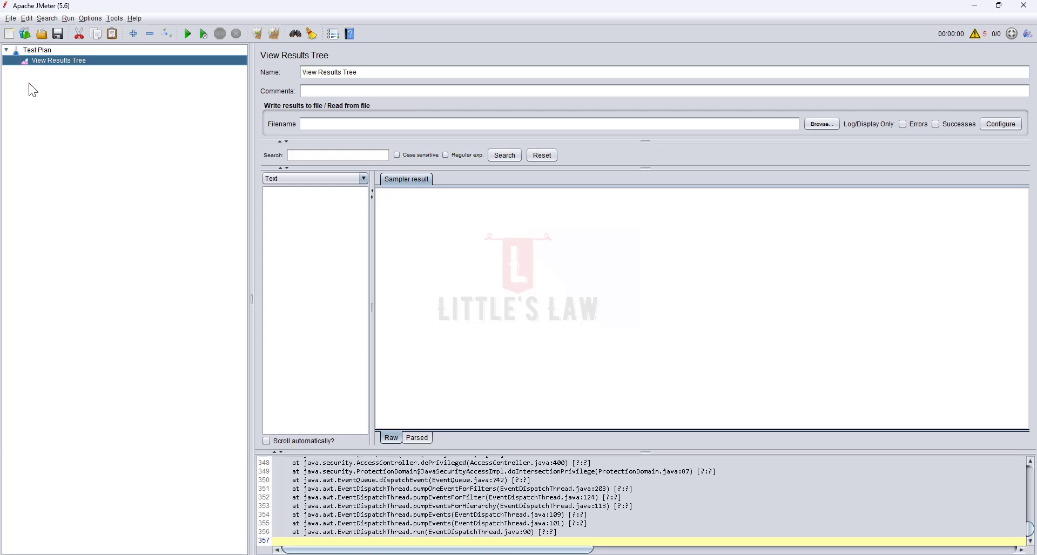
Step: Create a test plan from the "Building a SOAP WebService Test Plan" template without saving the current plan
click(10, 18)
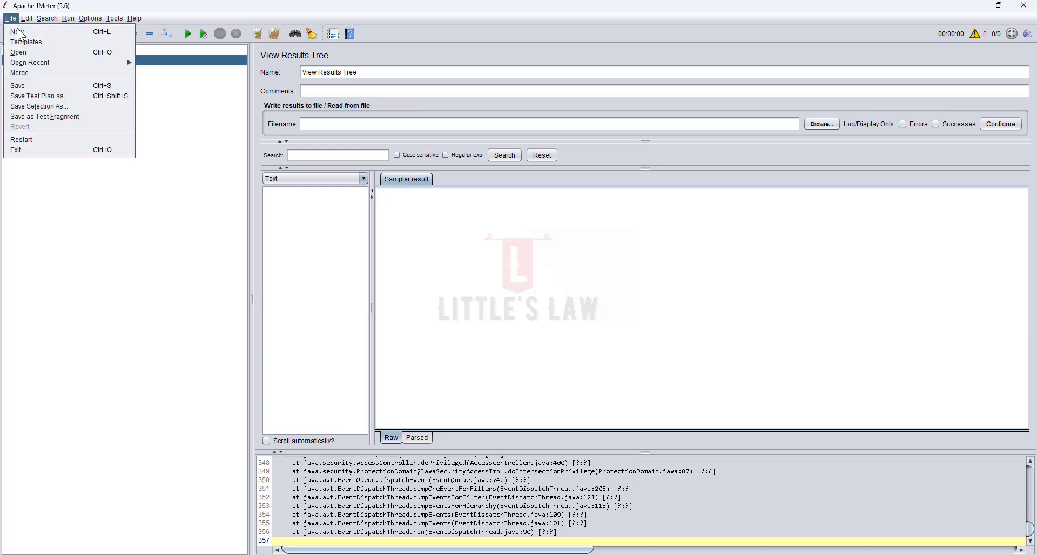
click(27, 42)
click(170, 132)
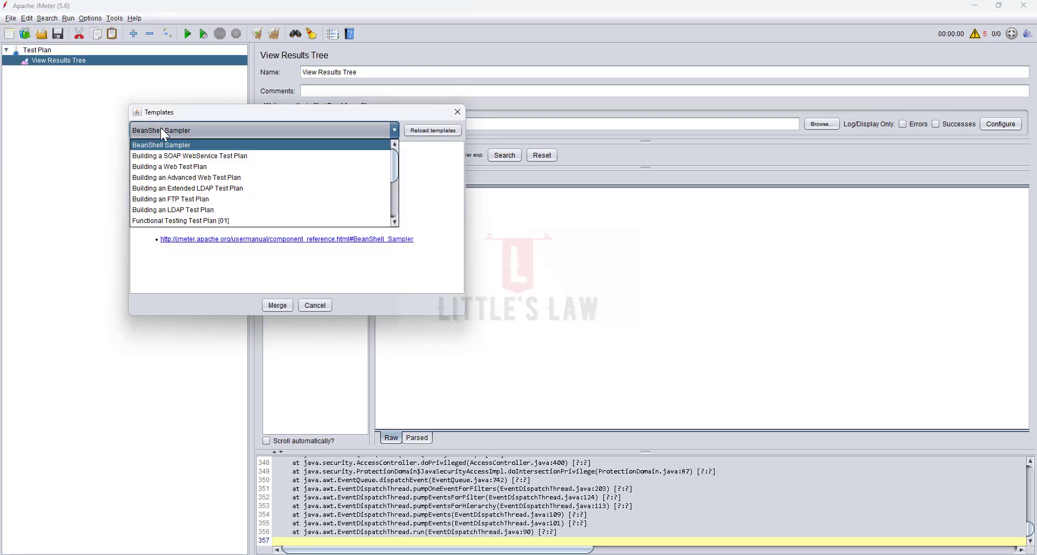
click(190, 157)
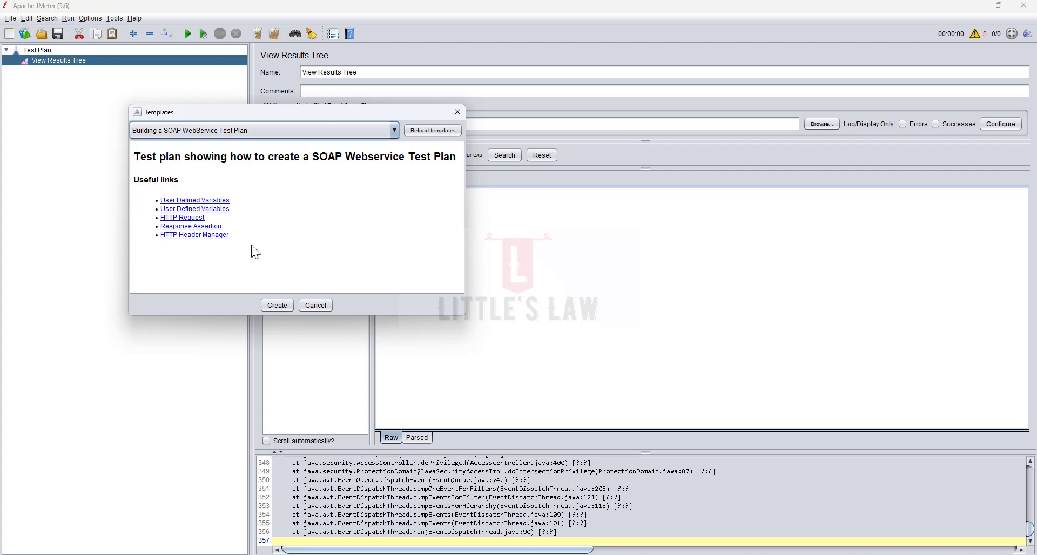
click(277, 306)
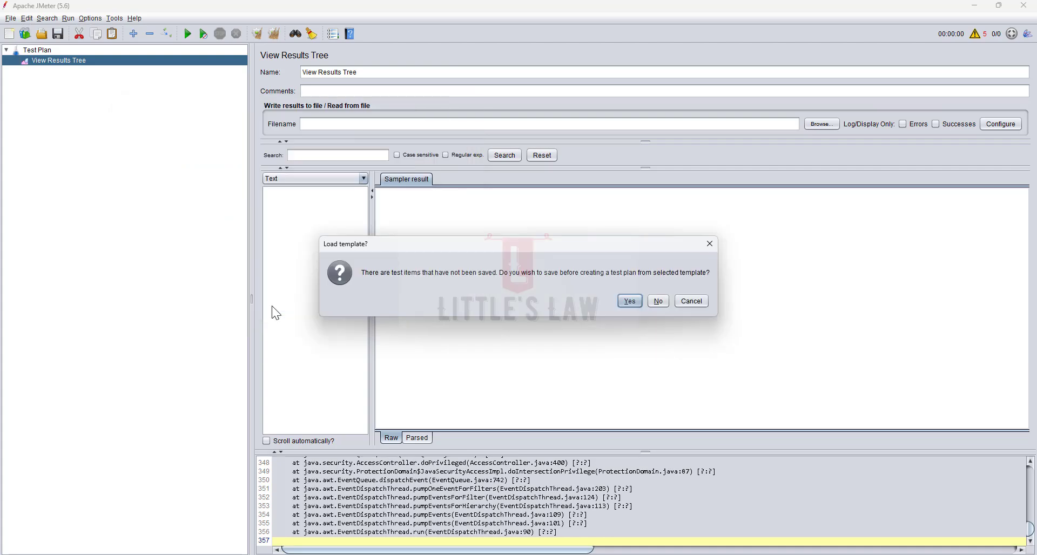
click(659, 301)
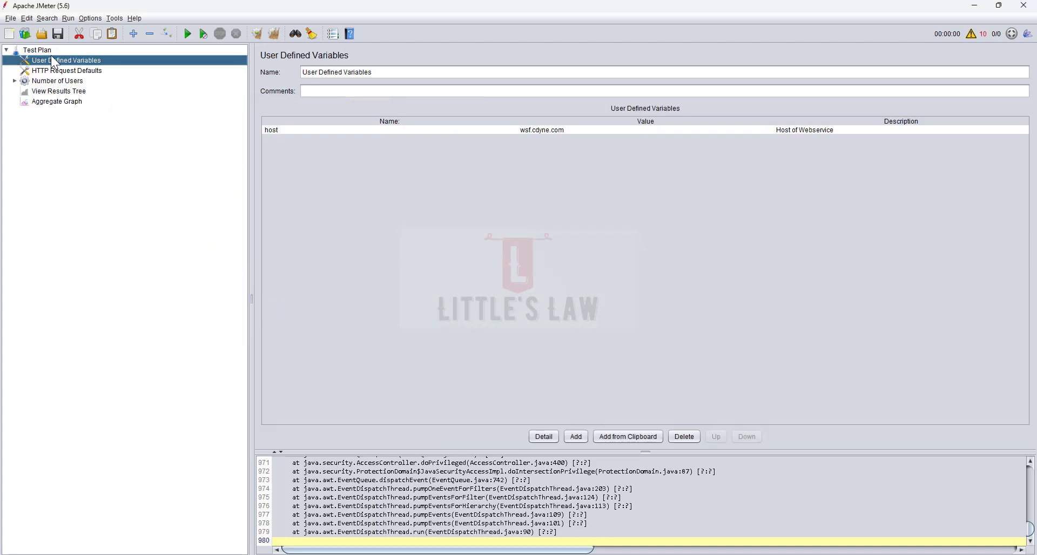
Step: Expand the Number of Users thread group and examine its settings, the Soap Request with its child elements, and the two listeners
click(14, 81)
click(48, 93)
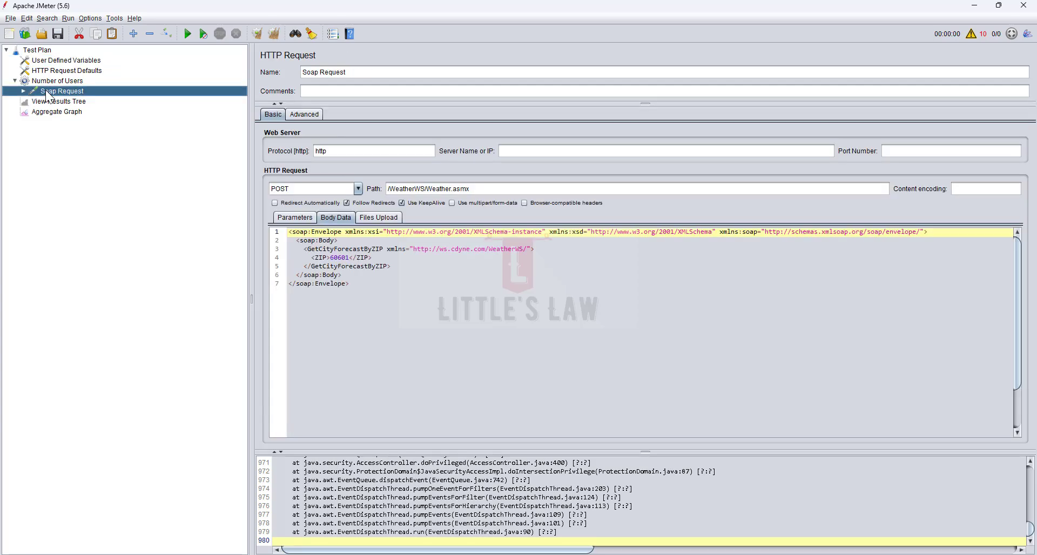
click(24, 91)
click(75, 102)
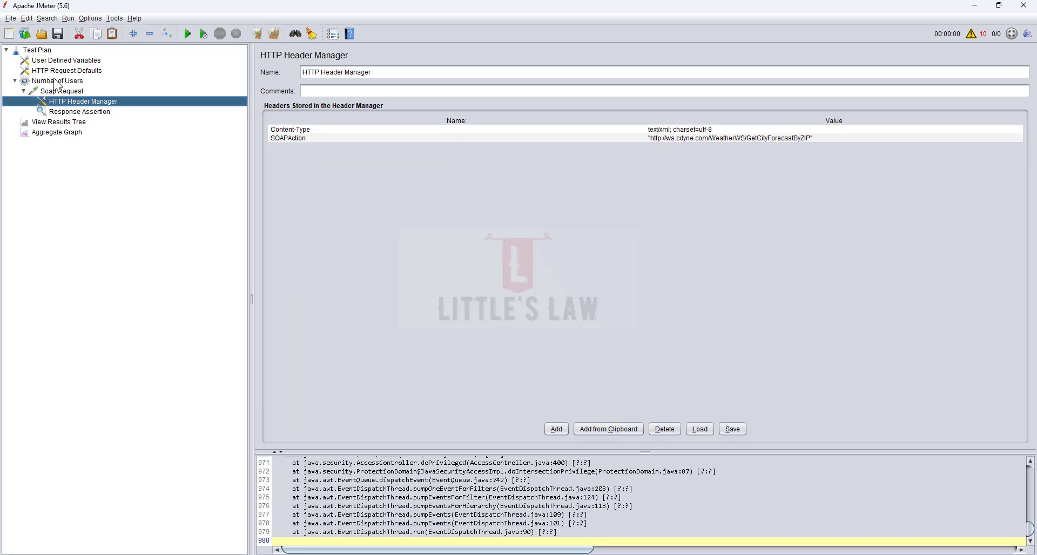
click(117, 81)
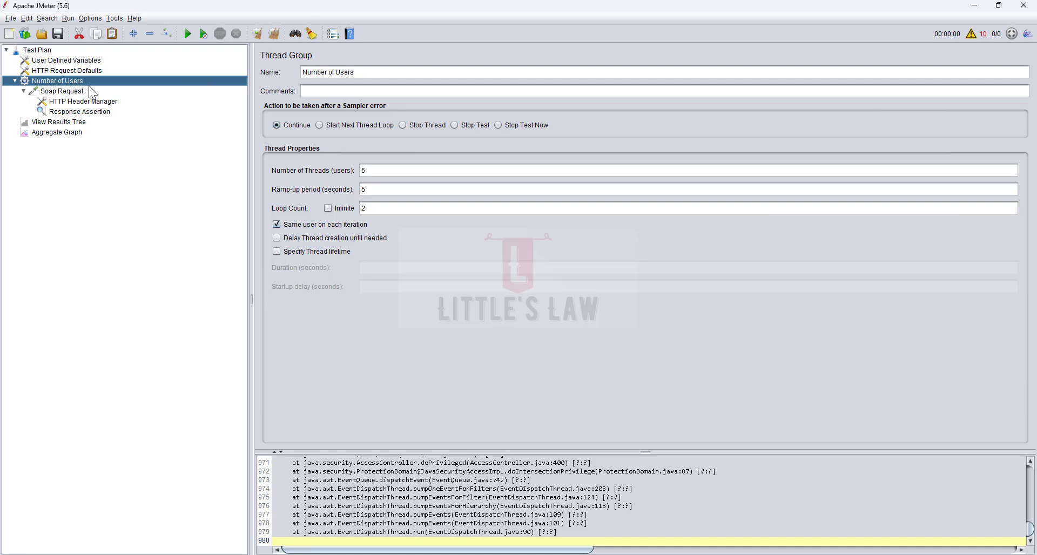
click(58, 93)
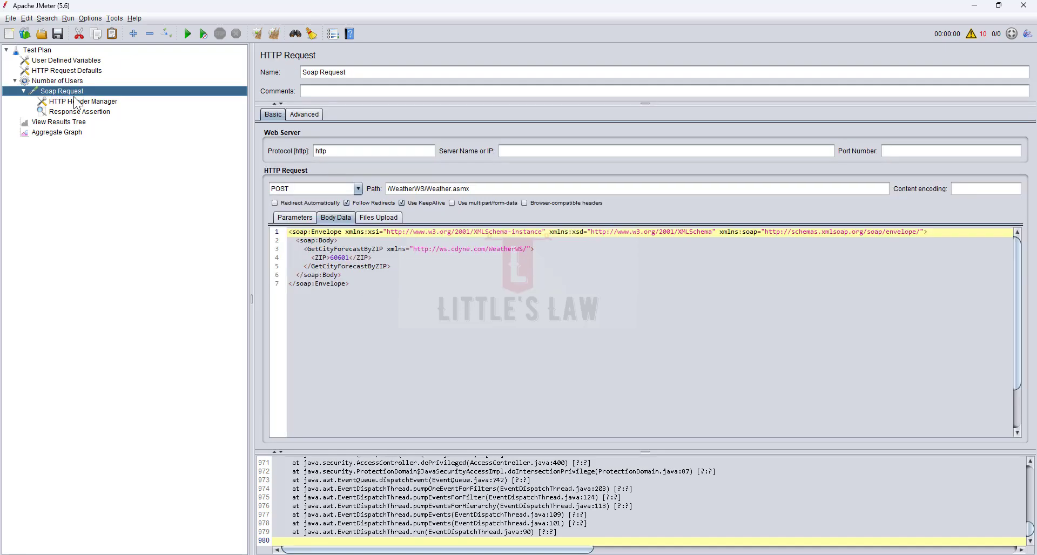
click(78, 103)
click(72, 113)
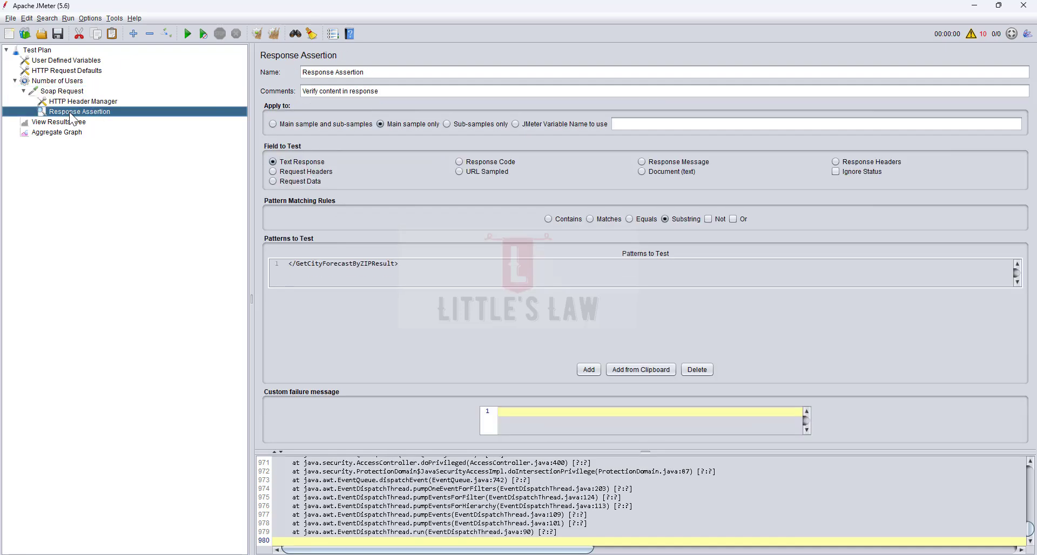
click(60, 123)
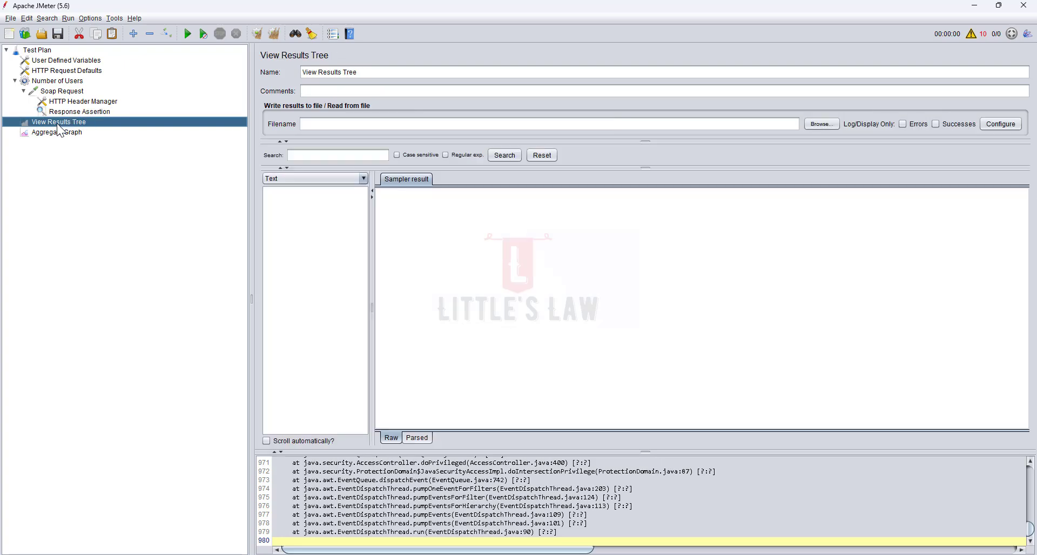
click(52, 133)
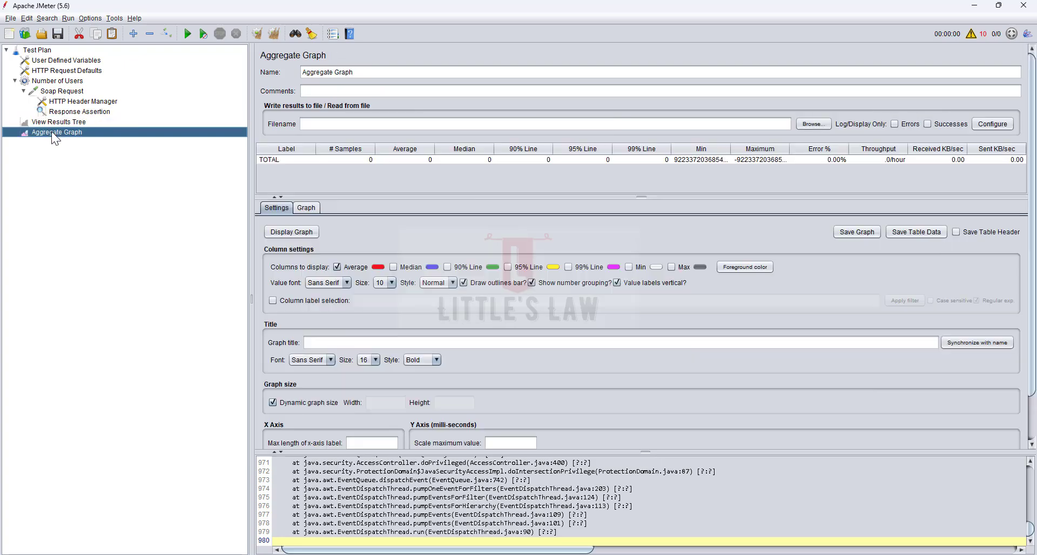
Step: Review the Soap Request, its HTTP Header Manager and the Number of Users thread group settings once more
click(16, 81)
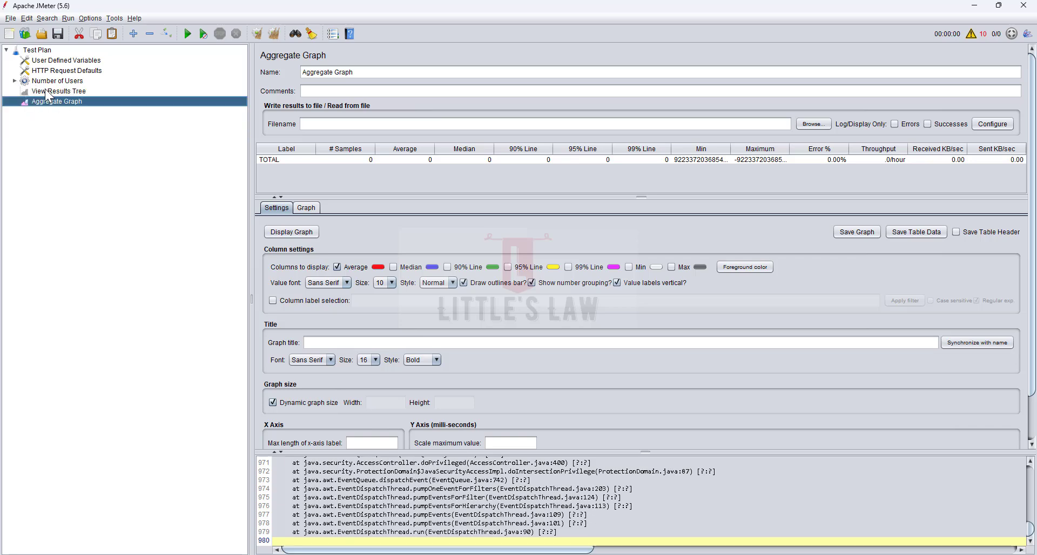
click(16, 80)
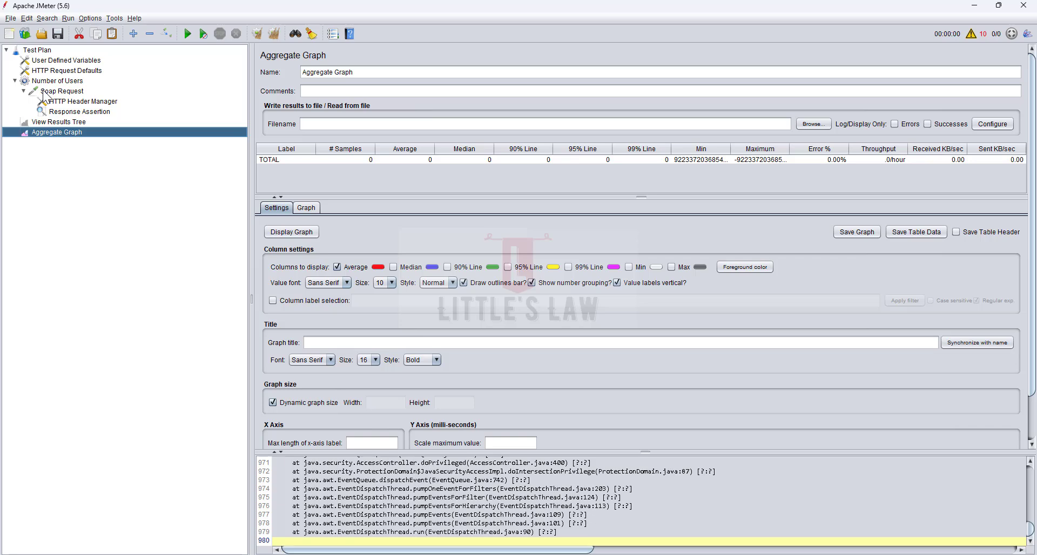
click(59, 91)
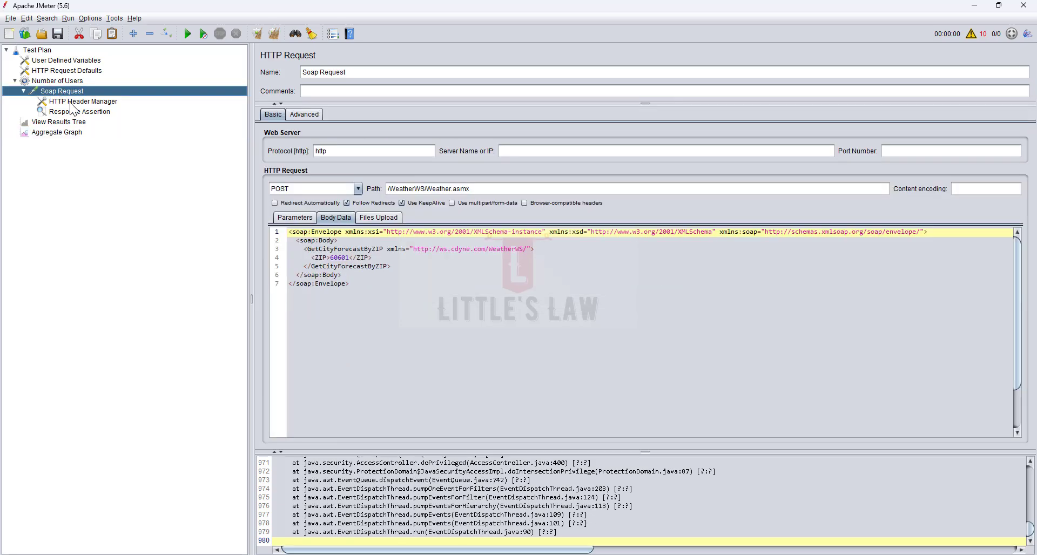
click(71, 104)
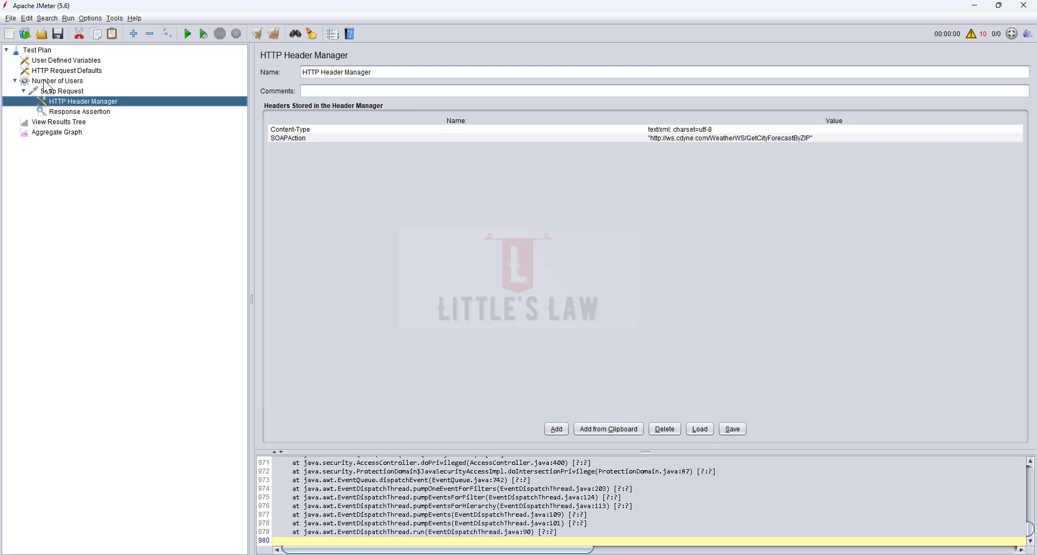
click(47, 84)
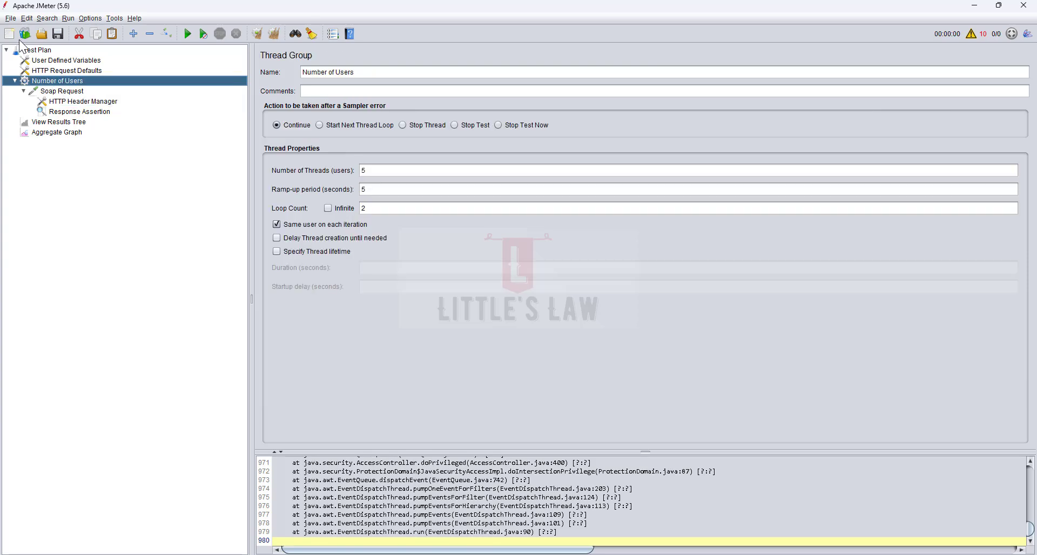
Step: Create a test plan from the "Building an LDAP Test Plan" template without saving the current plan
click(11, 19)
click(34, 43)
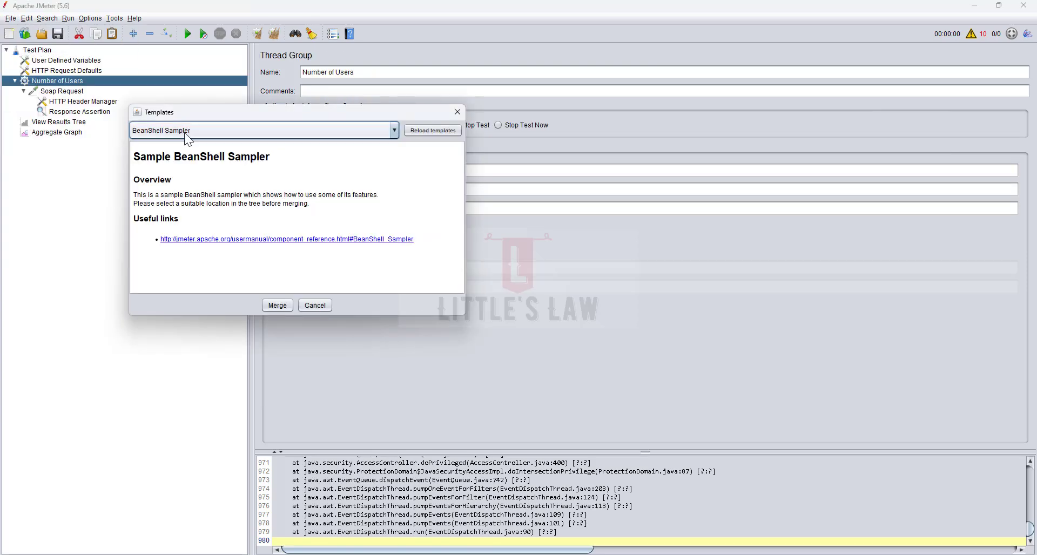
click(181, 130)
scroll(204, 200, down, 4)
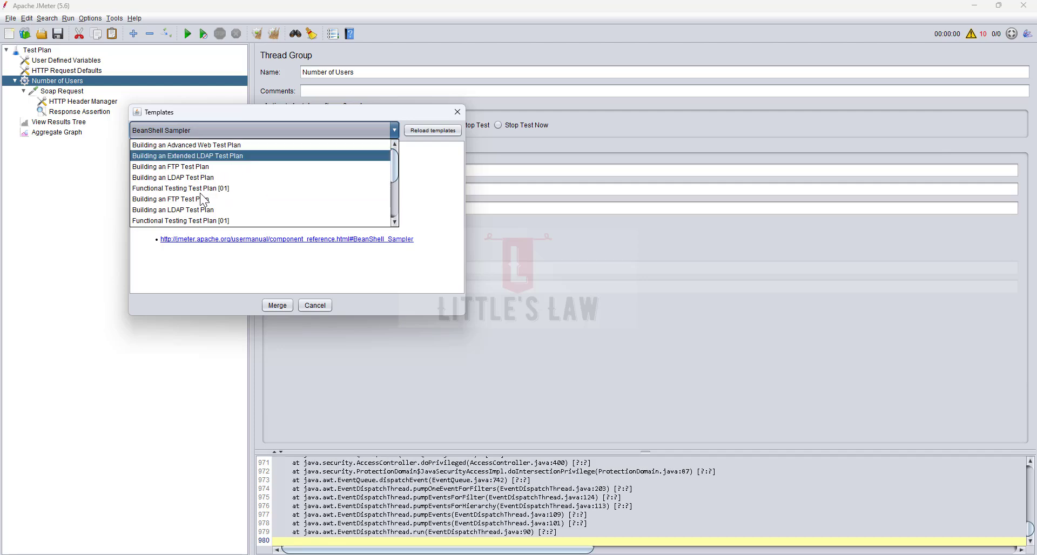
click(190, 178)
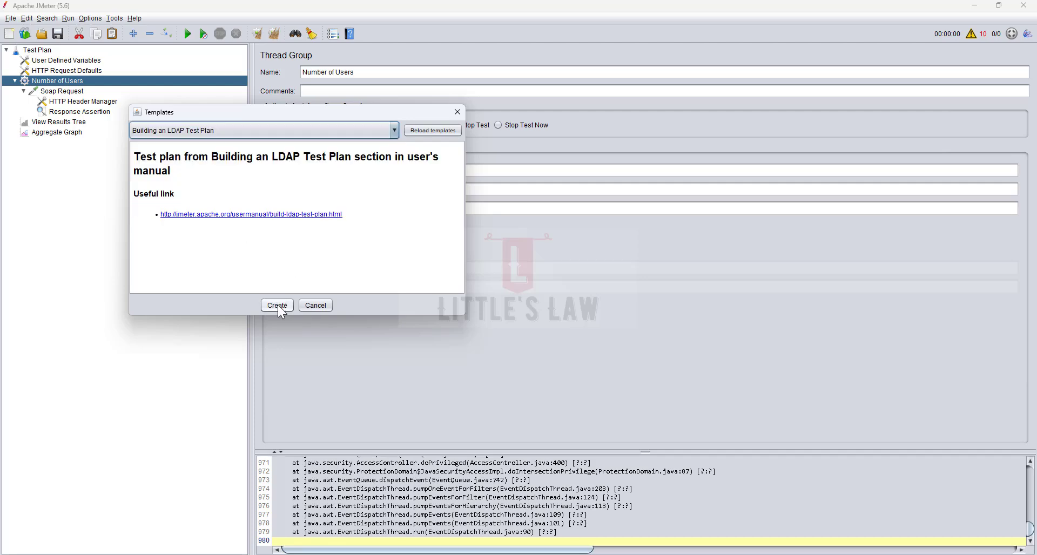
click(278, 304)
click(637, 301)
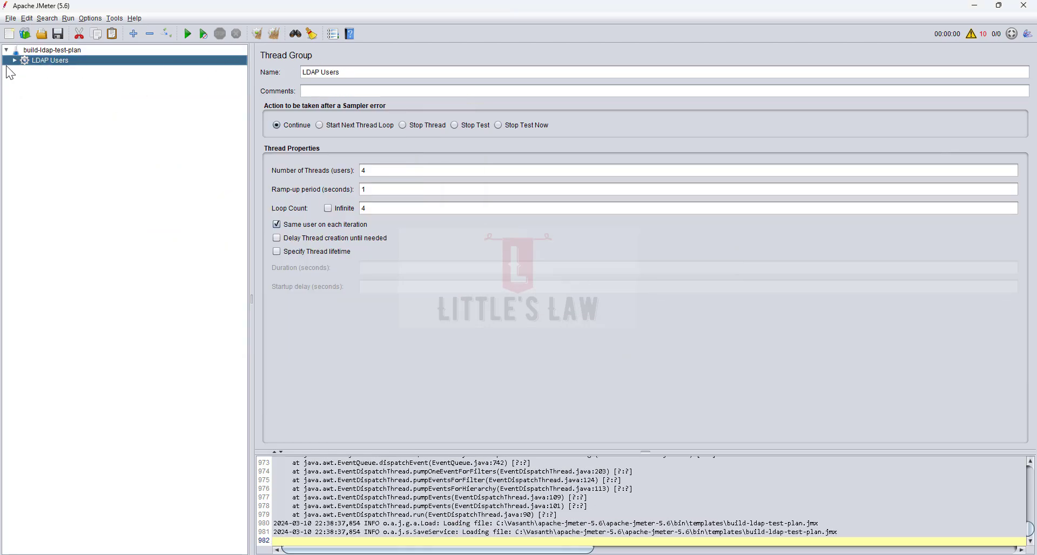
Step: Create a test plan from the Recording template with its default parameters, without saving the current plan
click(11, 19)
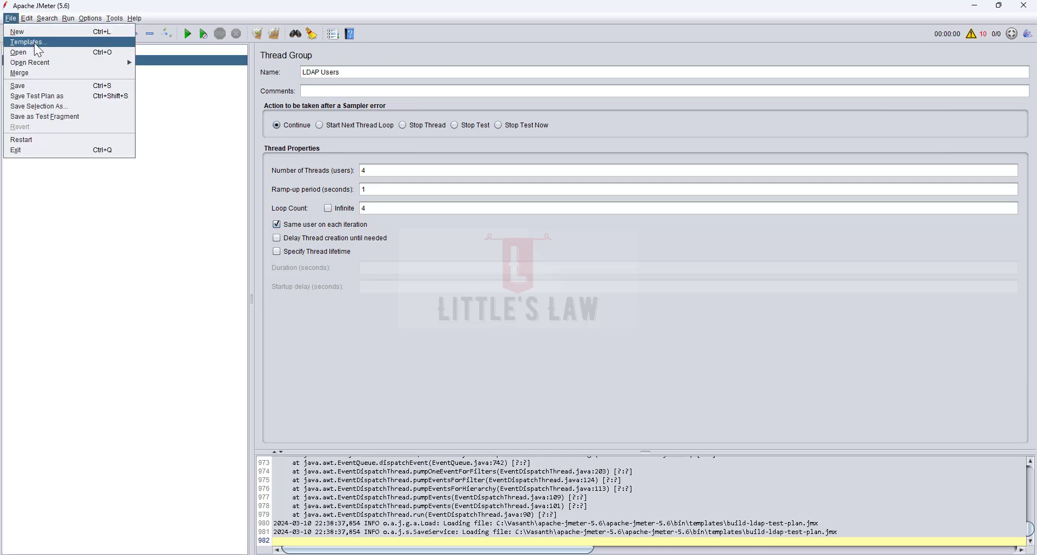
click(34, 43)
click(213, 131)
scroll(222, 207, down, 2)
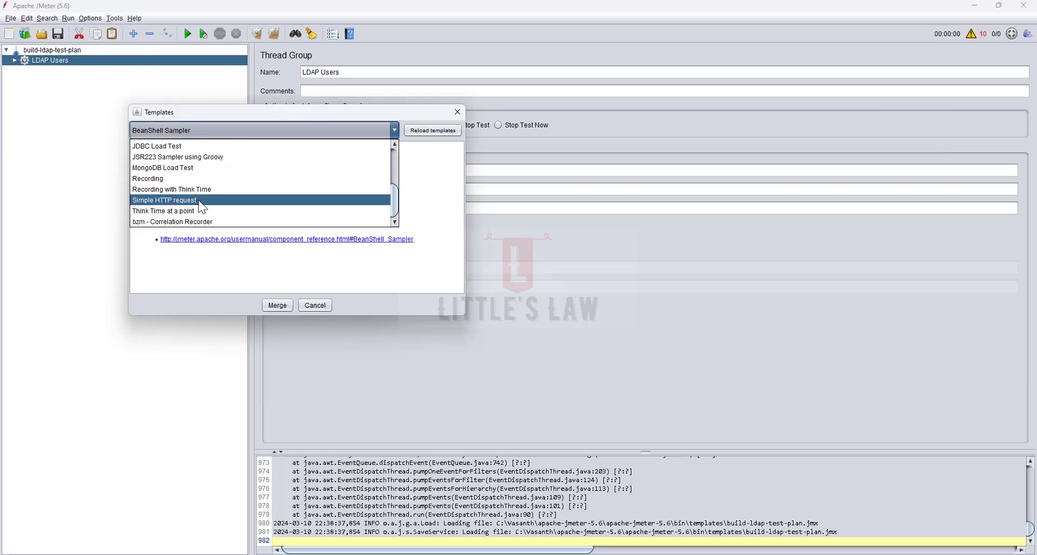
click(164, 182)
click(278, 306)
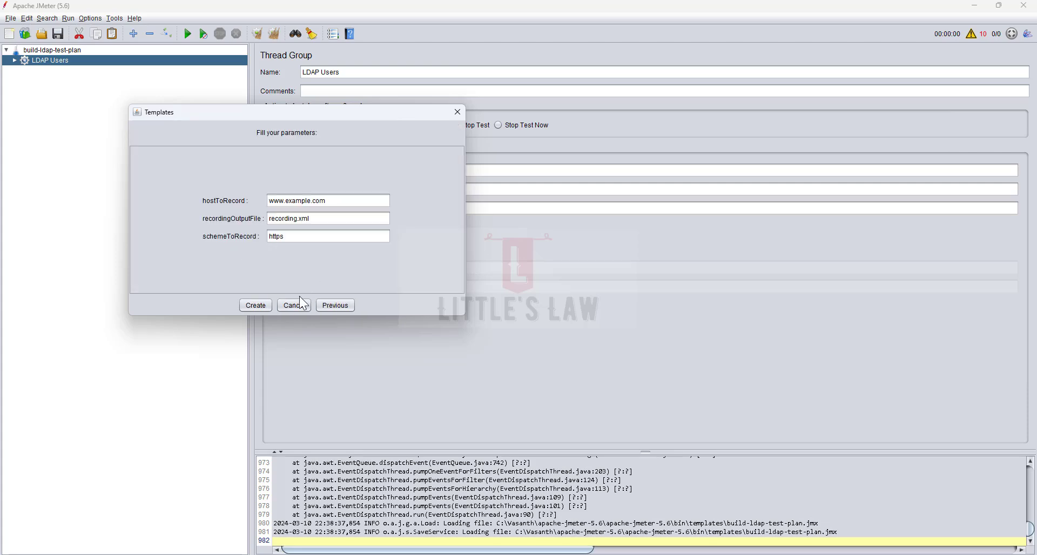
click(264, 307)
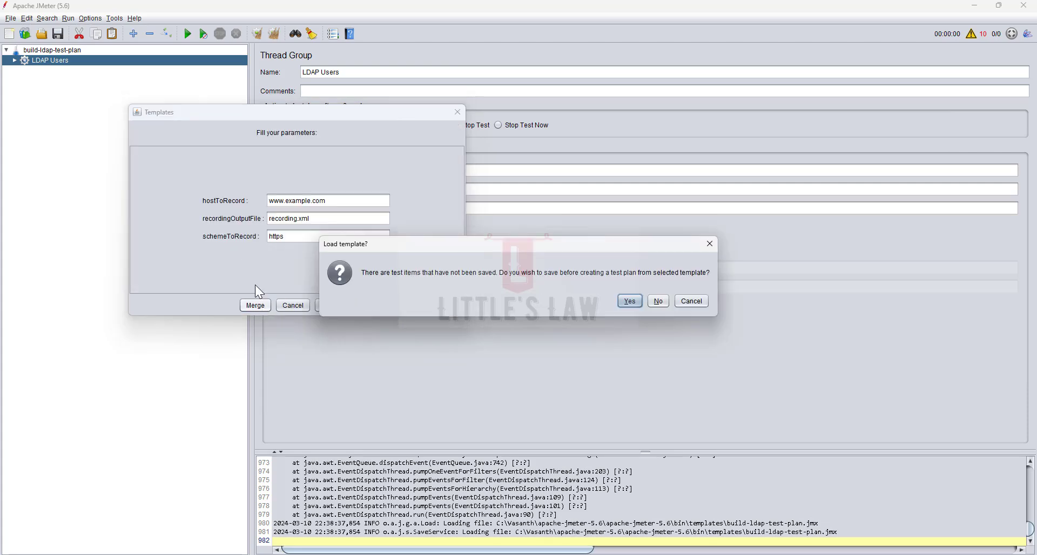
click(659, 302)
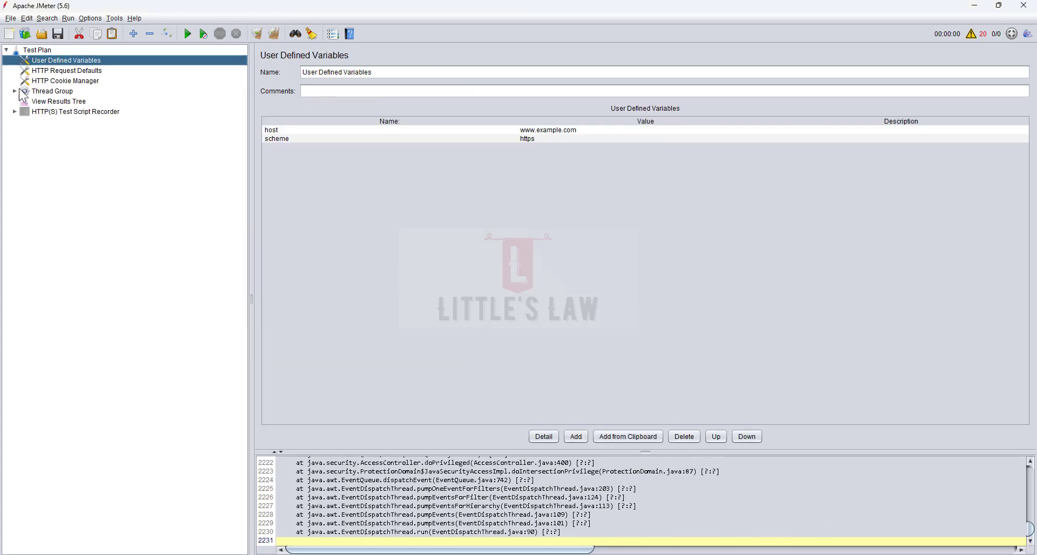
Step: Set the Thread Group's sampler-error action to Start Next Thread Loop and view the Recording Controller inside the group
click(51, 95)
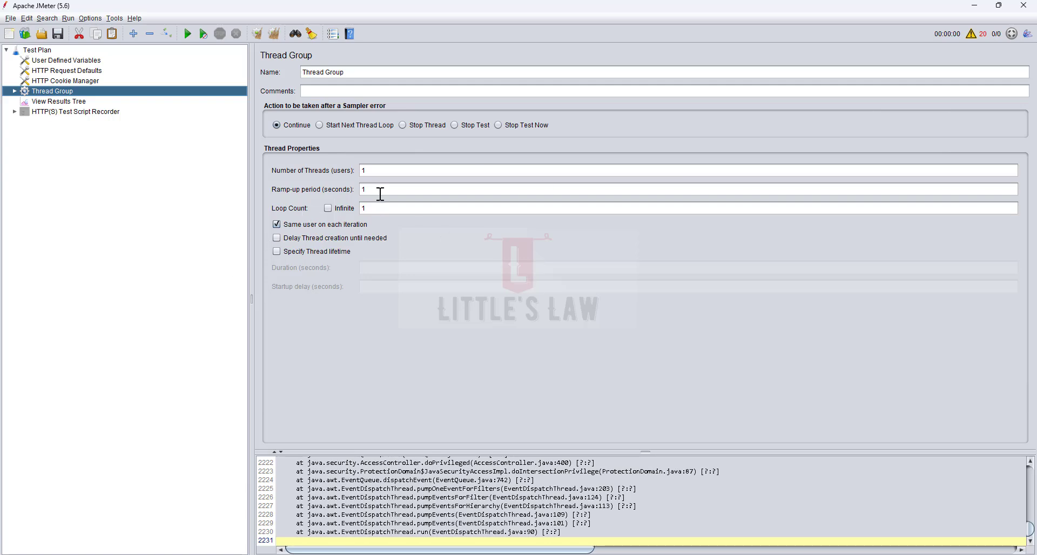
click(319, 125)
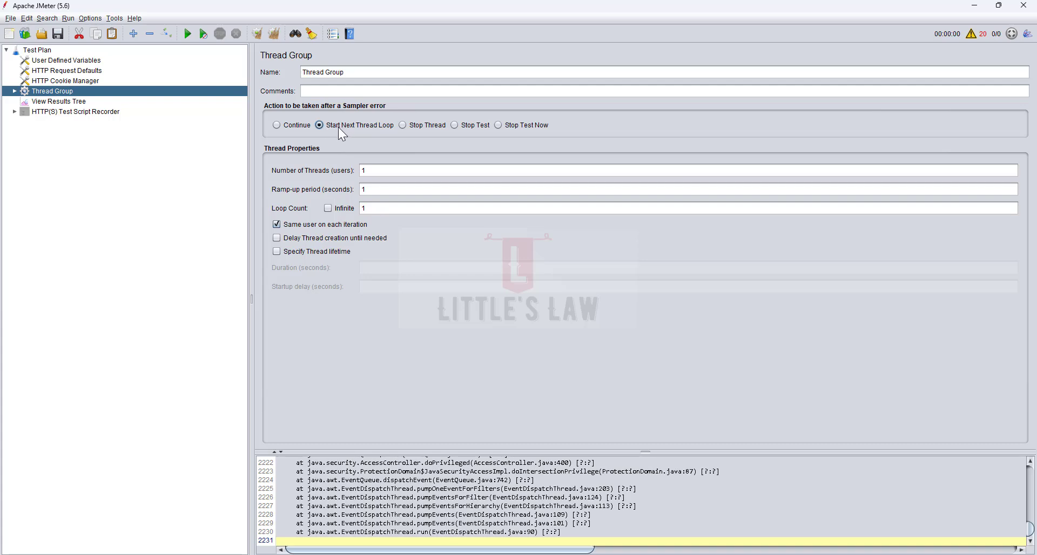
click(15, 90)
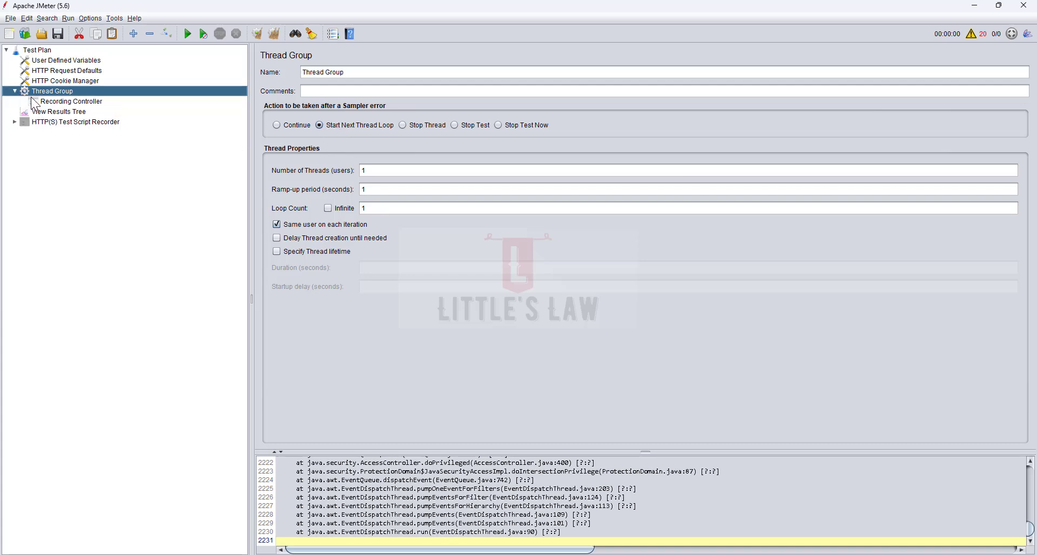
click(43, 102)
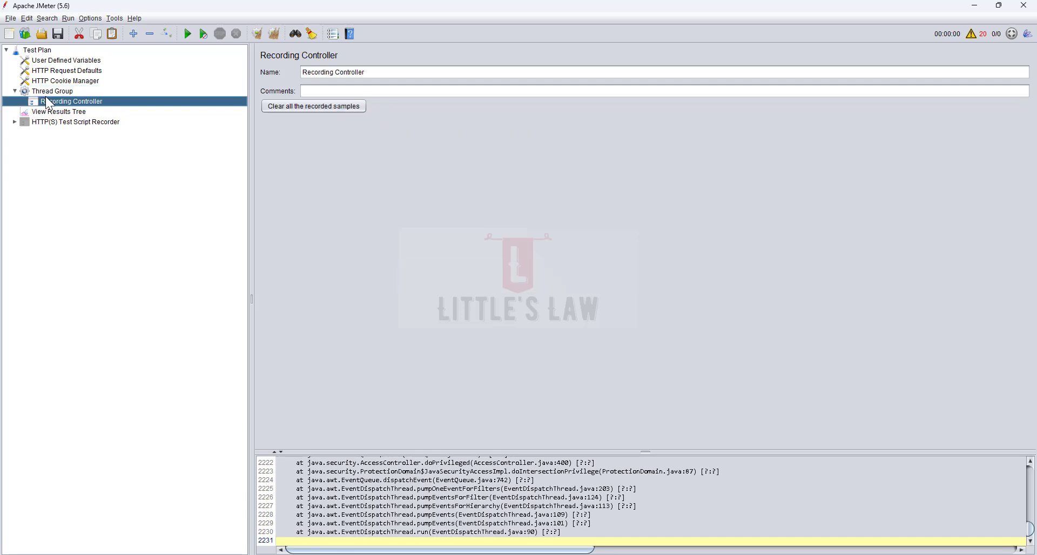
click(50, 96)
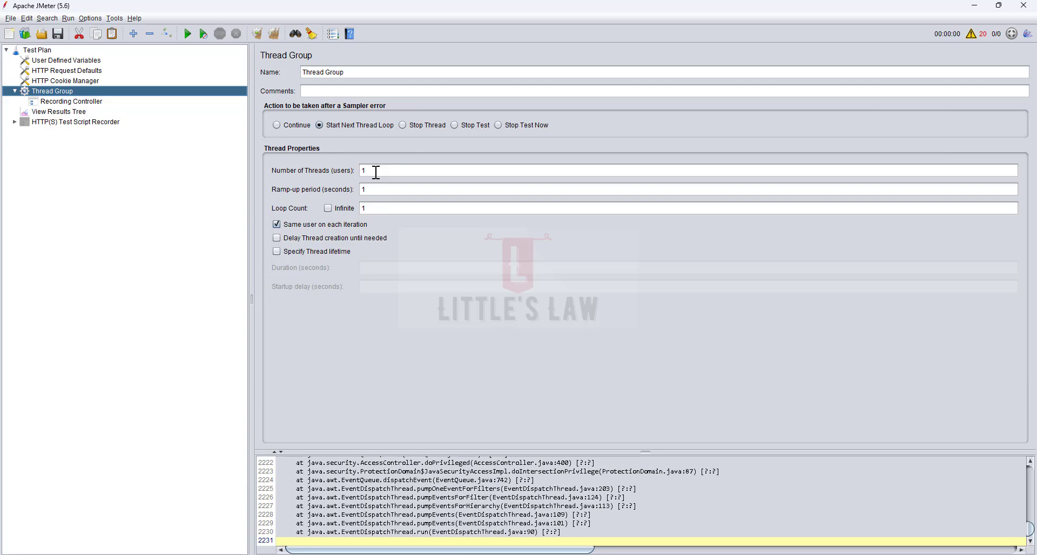
Step: Try the sampler-error actions Stop Thread, Stop Test and Stop Test Now on the Thread Group, returning to Continue
click(404, 125)
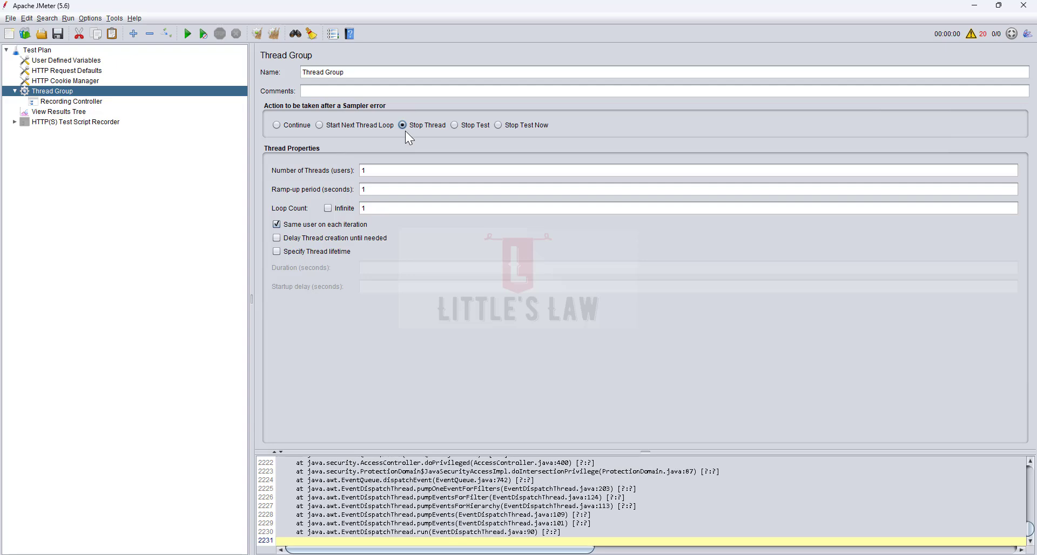
click(455, 127)
click(404, 126)
click(454, 126)
click(498, 125)
click(277, 126)
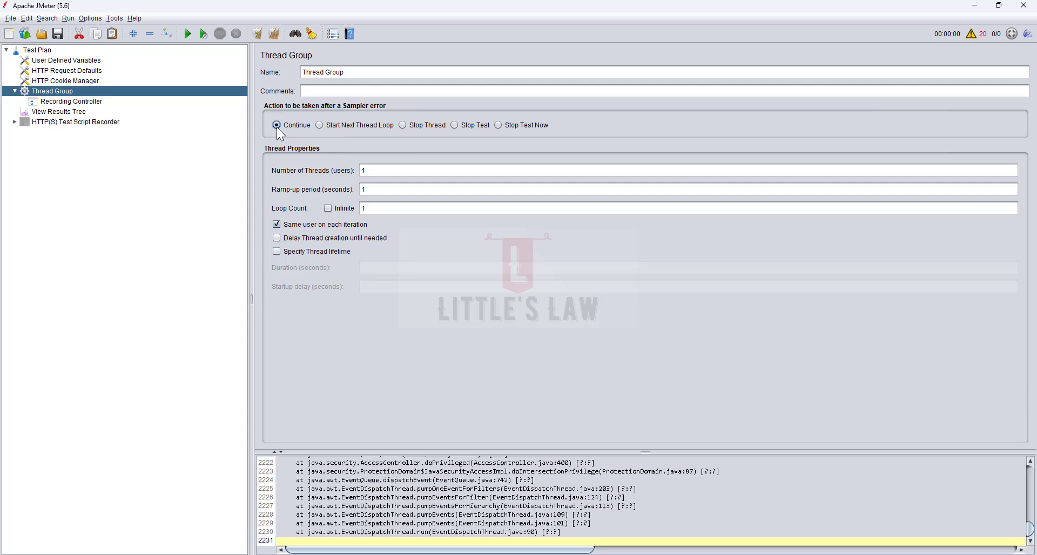
Step: Go through all five sampler-error actions of the Thread Group again, ending on Stop Test
click(320, 125)
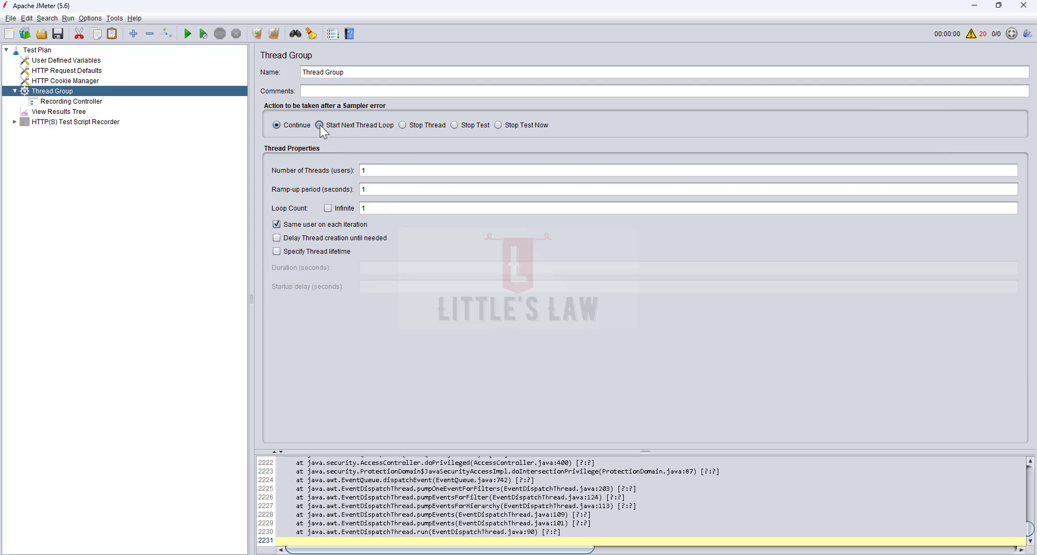
click(403, 125)
click(458, 126)
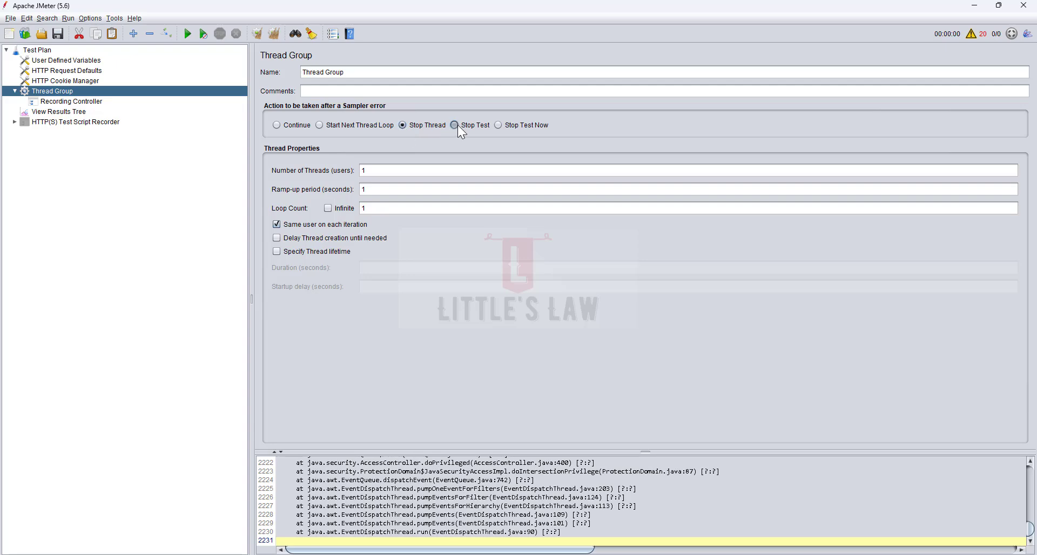
click(498, 127)
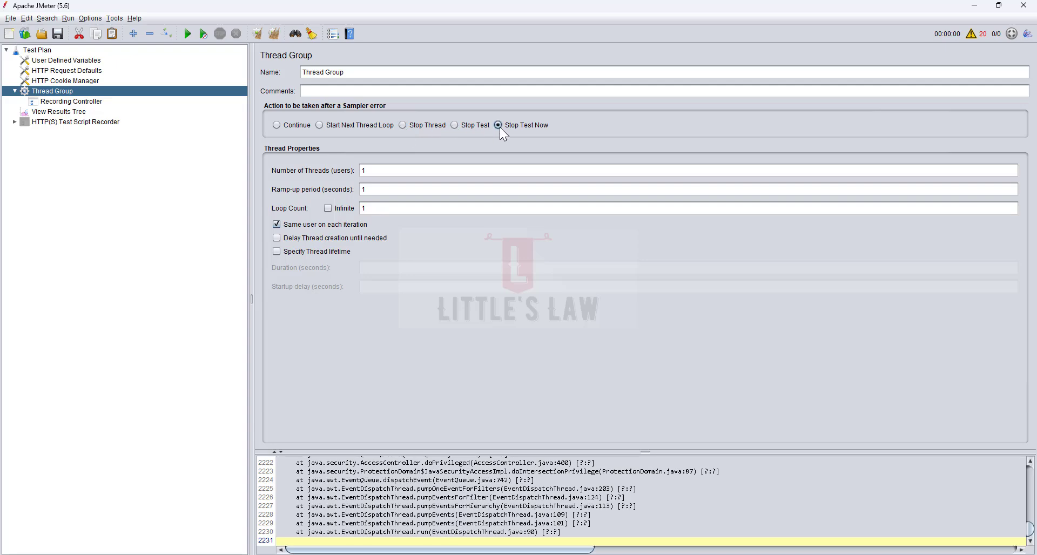
click(275, 126)
click(322, 126)
click(402, 125)
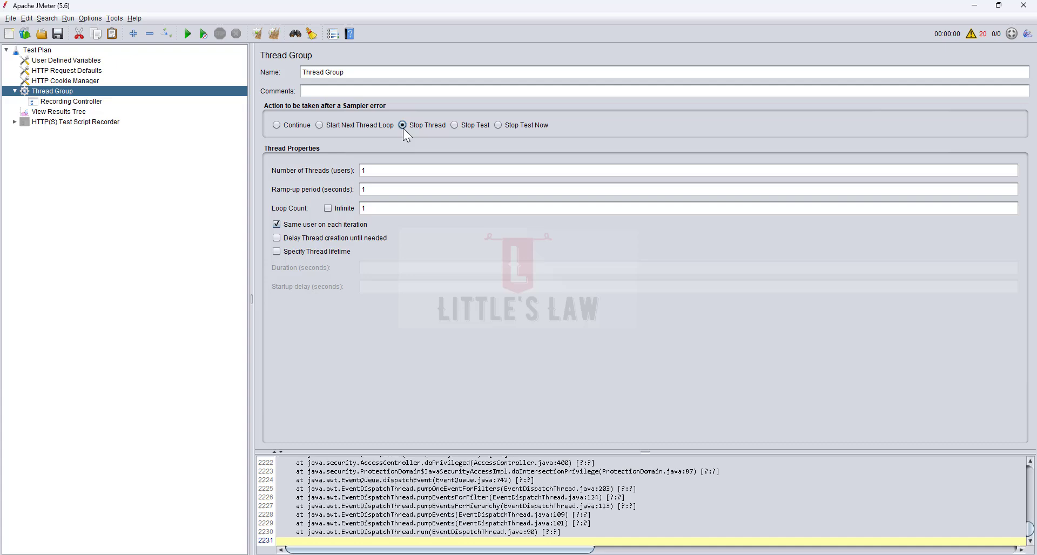
click(453, 126)
click(498, 125)
click(454, 125)
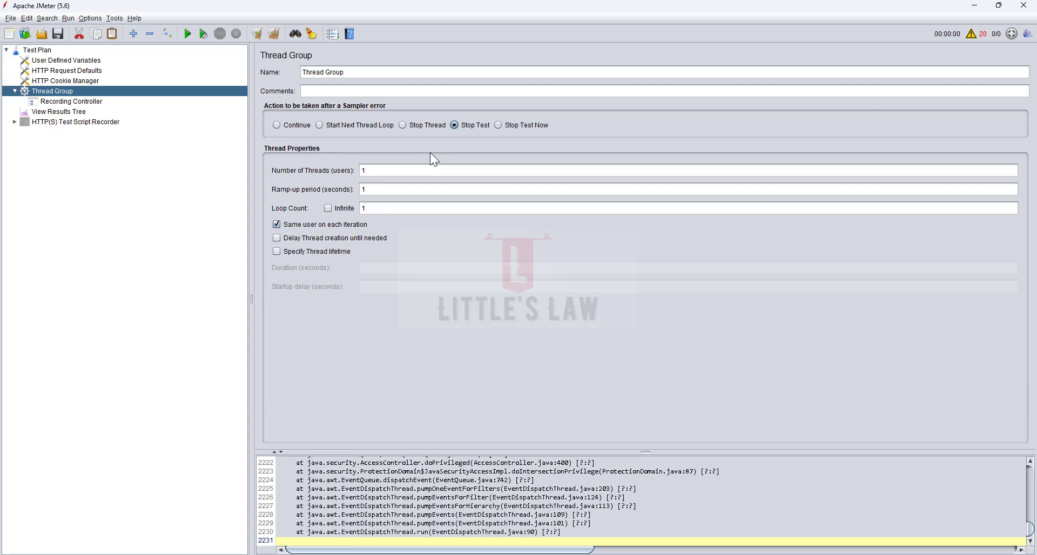
Step: Compare Continue with Start Next Thread Loop and leave the sampler-error action on Start Next Thread Loop
click(277, 126)
click(319, 126)
click(277, 126)
click(319, 125)
key(alt+Tab)
key(alt+Tab)
Step: Try the Infinite loop option on the Thread Group, turn it off and enter a loop count of 1
click(371, 171)
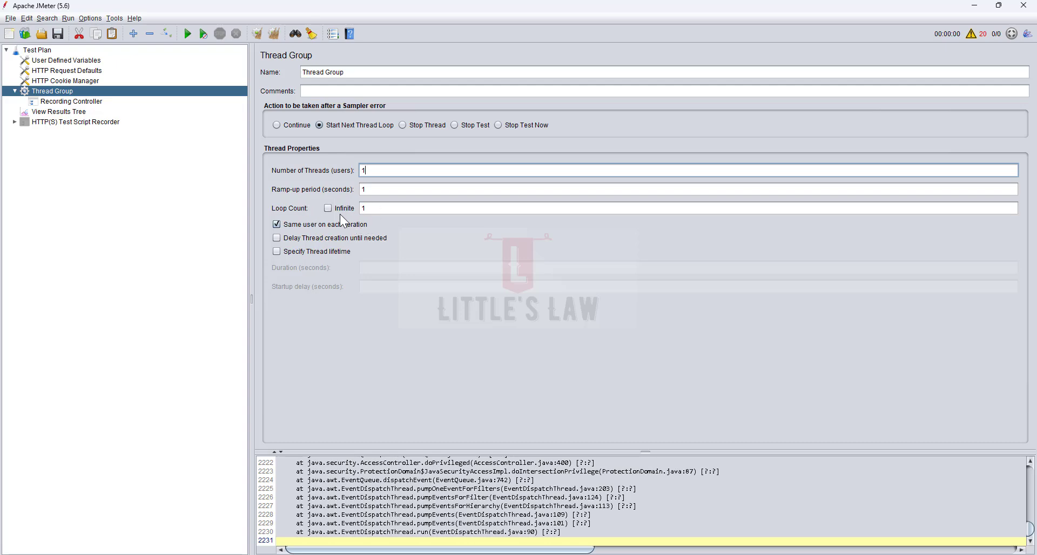
click(327, 208)
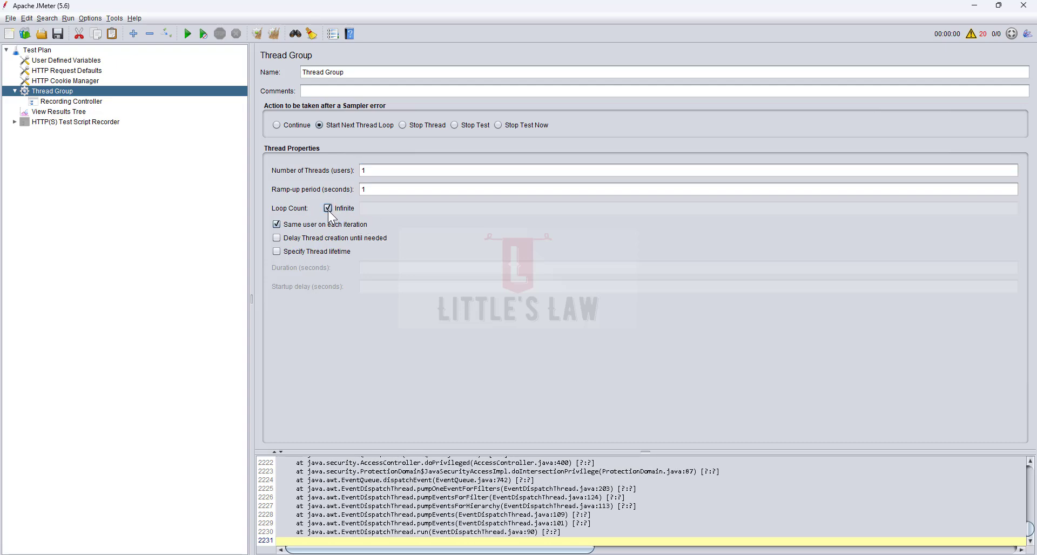
click(327, 208)
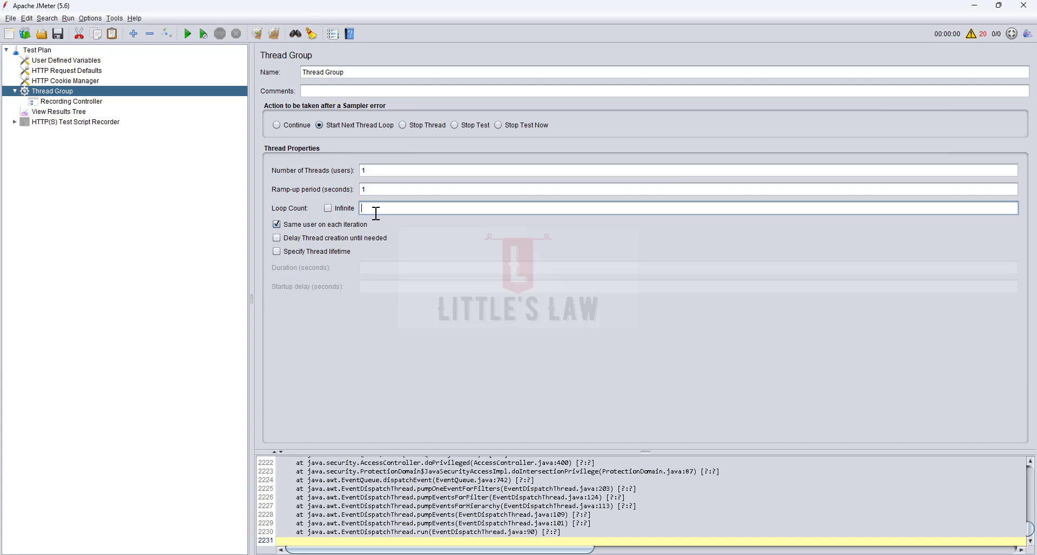
text(1)
double_click(373, 208)
click(372, 207)
Step: Enable Specify Thread lifetime with a duration of 3600 seconds and set the Thread Group's loop count to Infinite
click(278, 251)
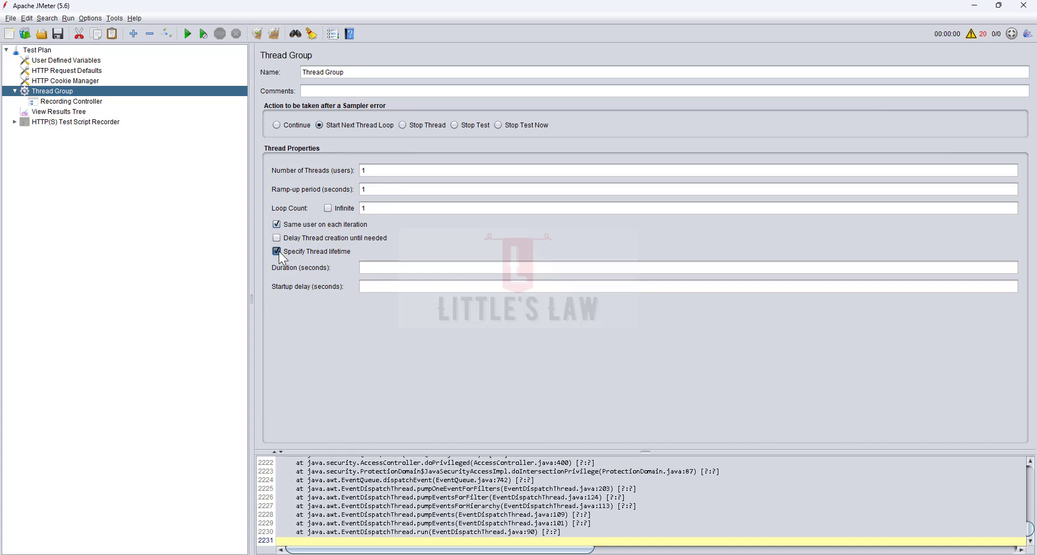
click(279, 251)
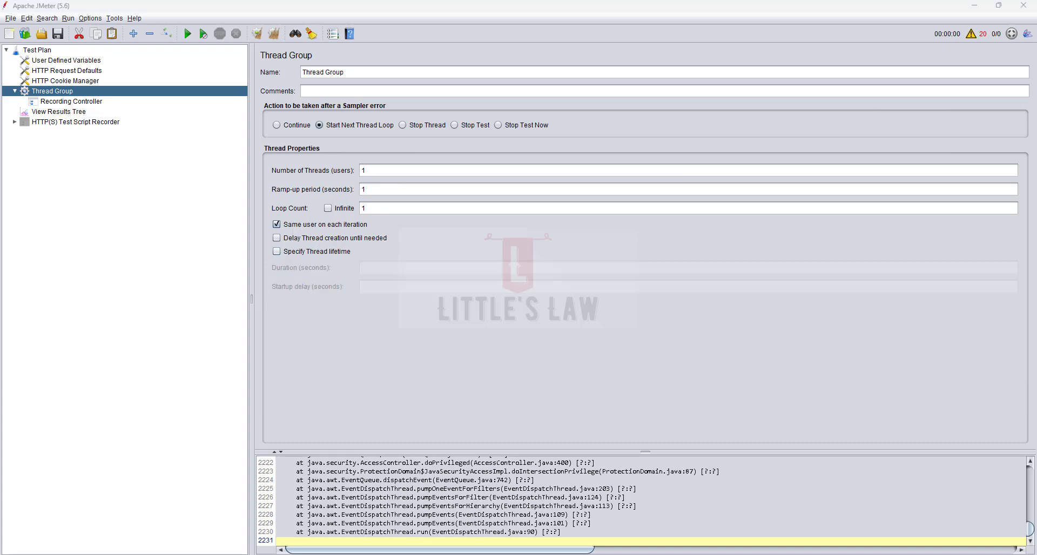
double_click(364, 170)
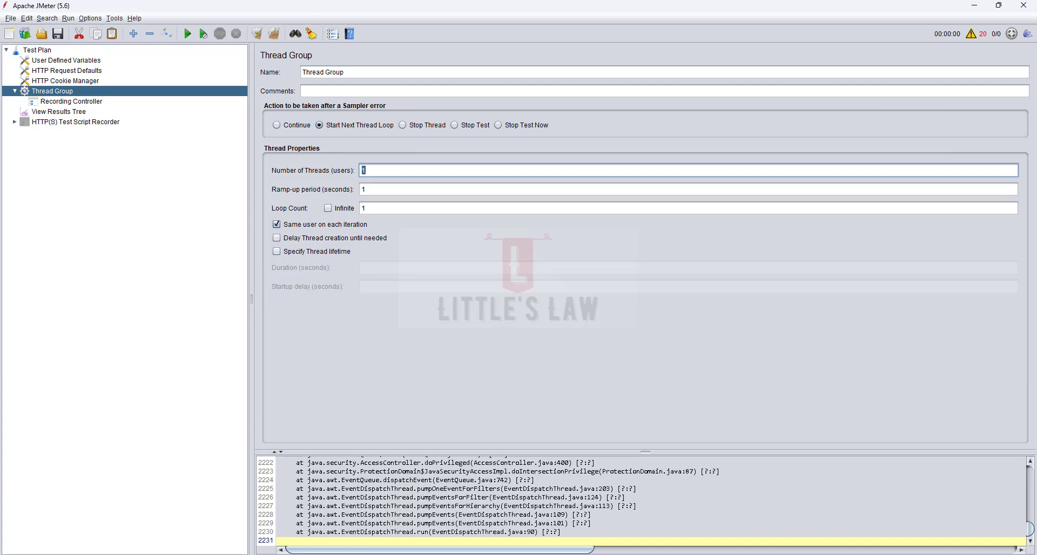
click(332, 252)
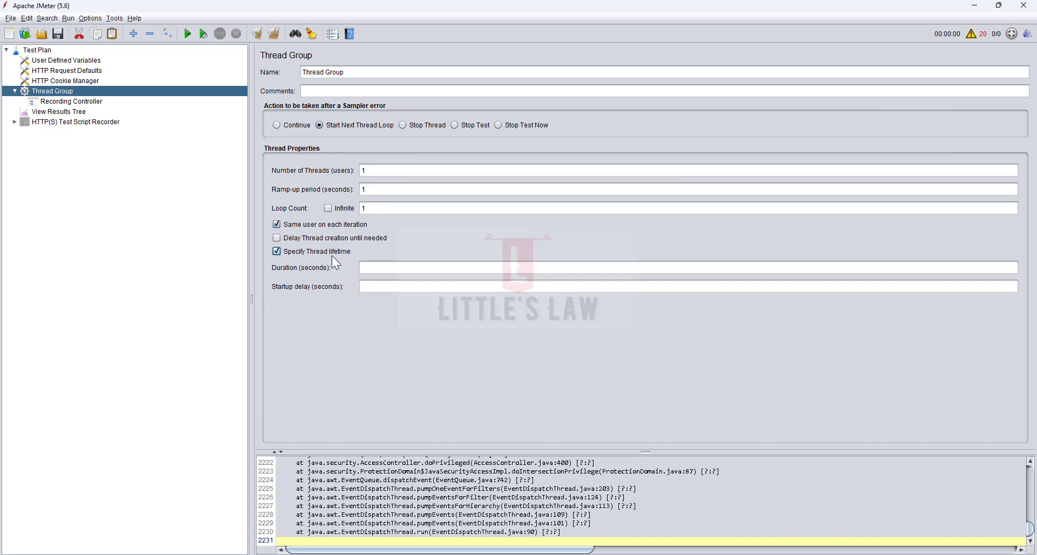
click(332, 256)
click(332, 256)
click(373, 268)
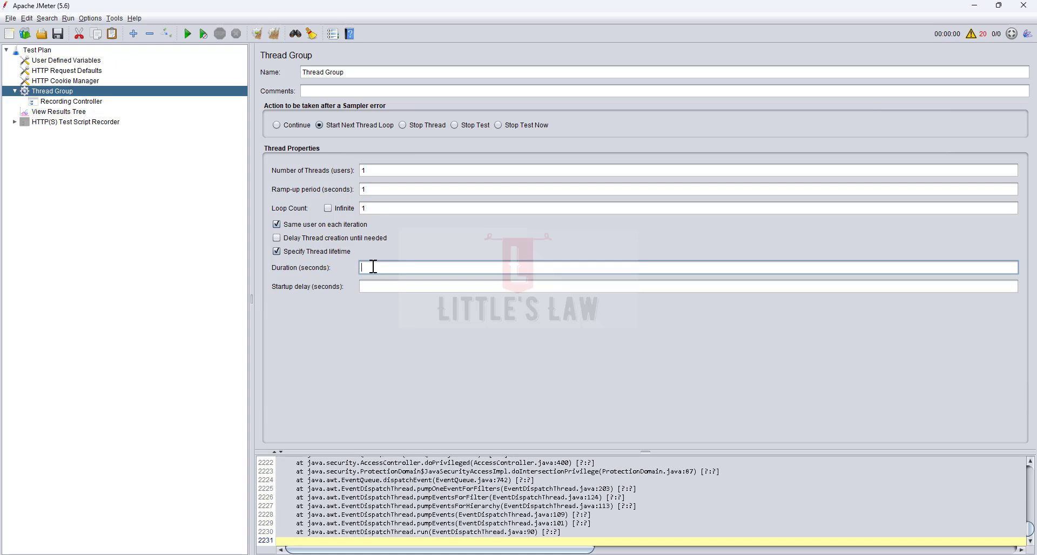
text(3600)
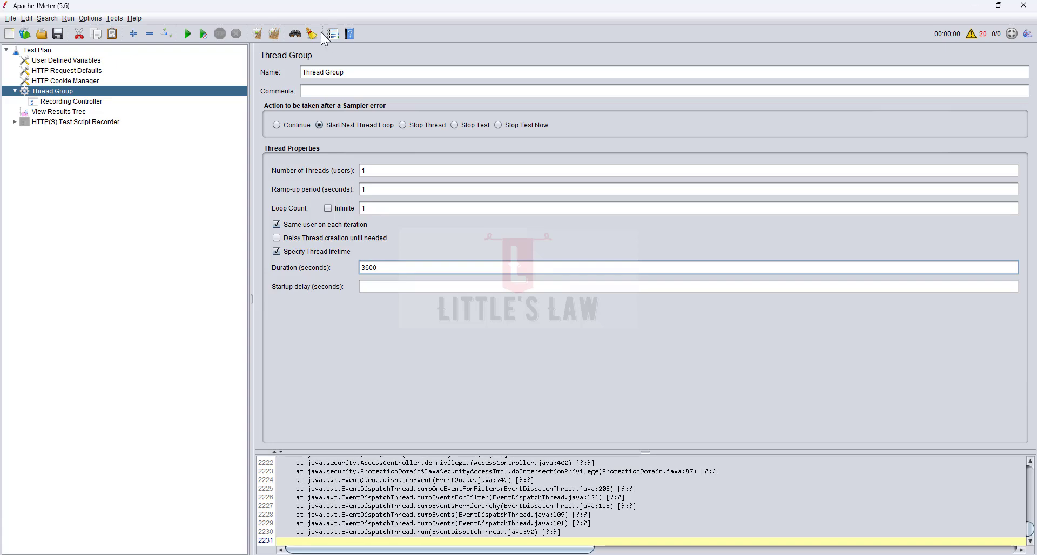
click(328, 208)
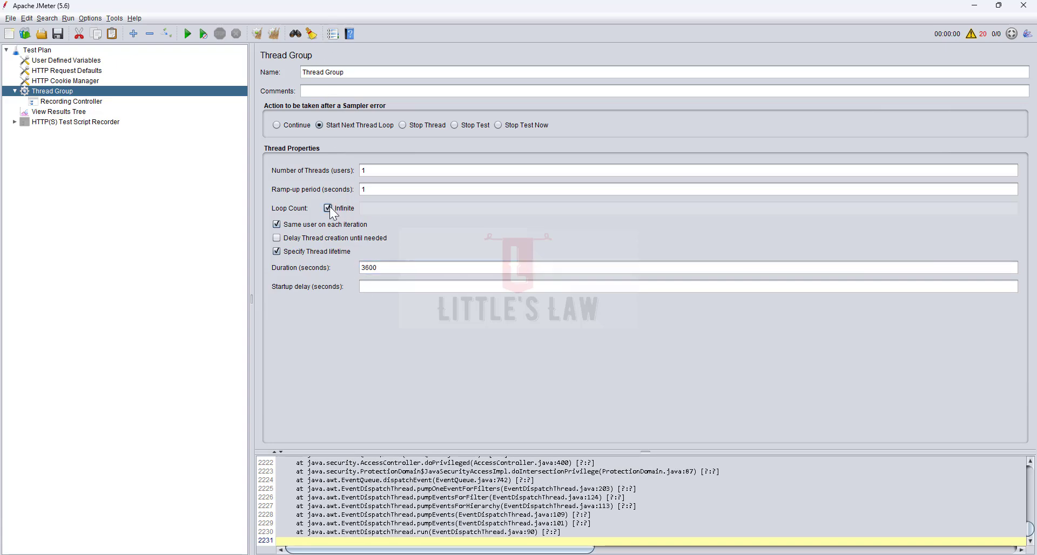
drag(389, 267, 223, 265)
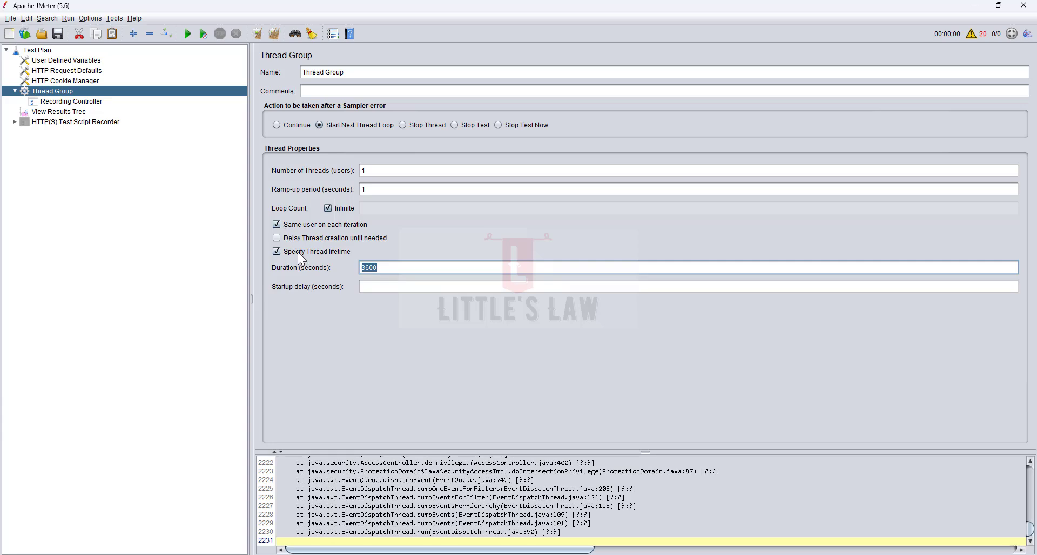
Step: Turn off Same user on each iteration and enable Delay Thread creation until needed for the Thread Group
click(277, 223)
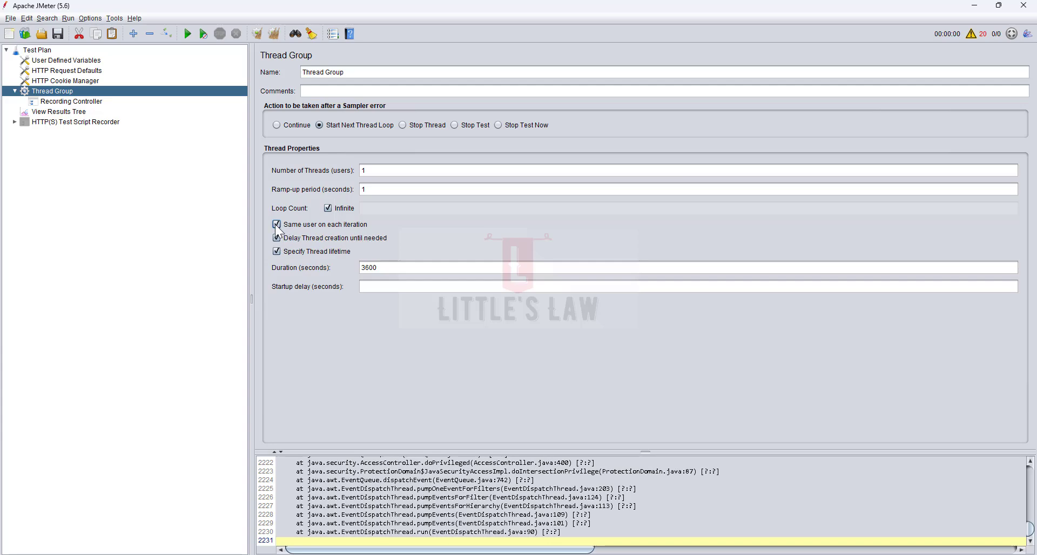
click(343, 225)
click(276, 224)
click(275, 226)
click(275, 225)
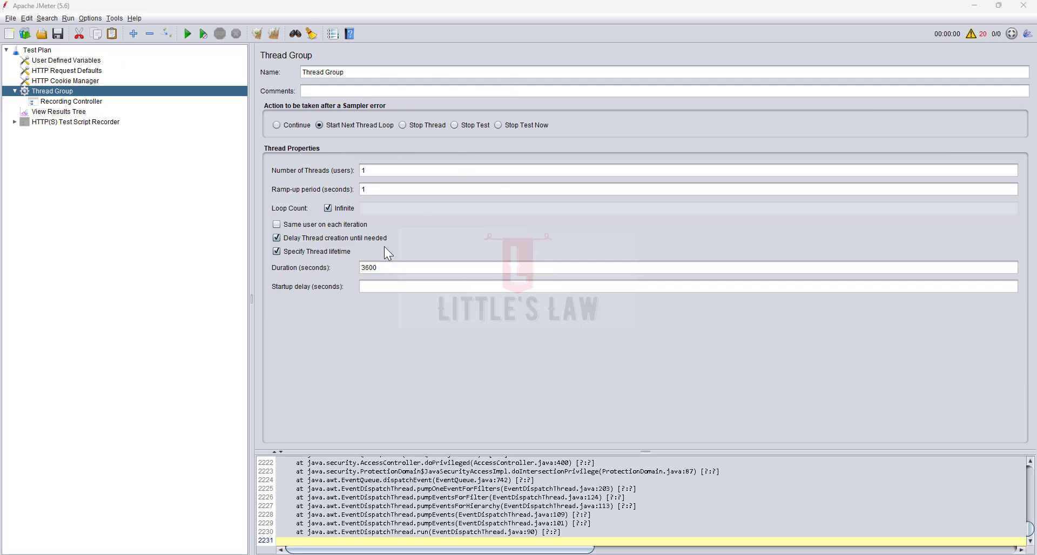
click(275, 238)
Step: Create a test plan from the MongoDB Load Test template and open its Thread Group
click(11, 18)
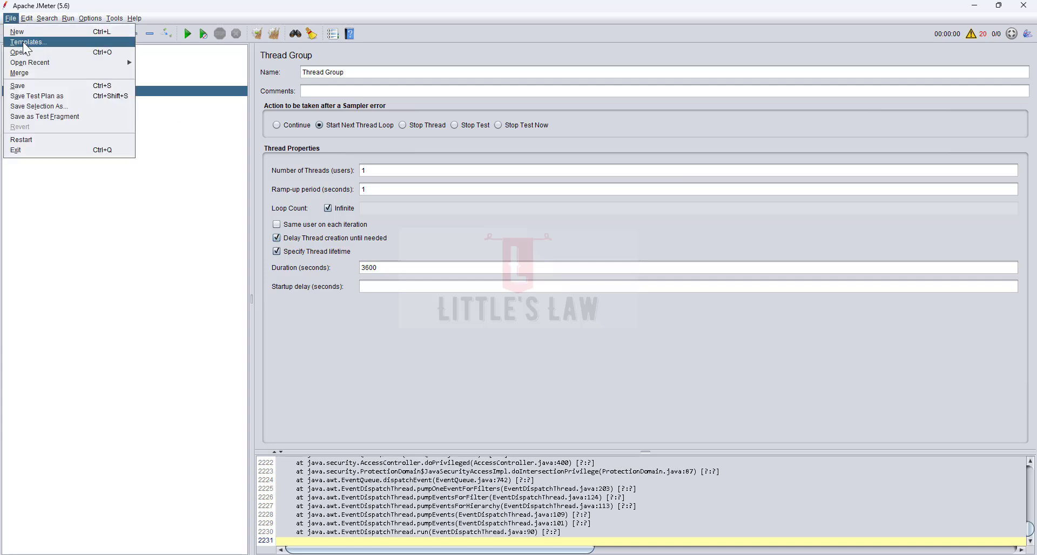
click(23, 41)
click(224, 131)
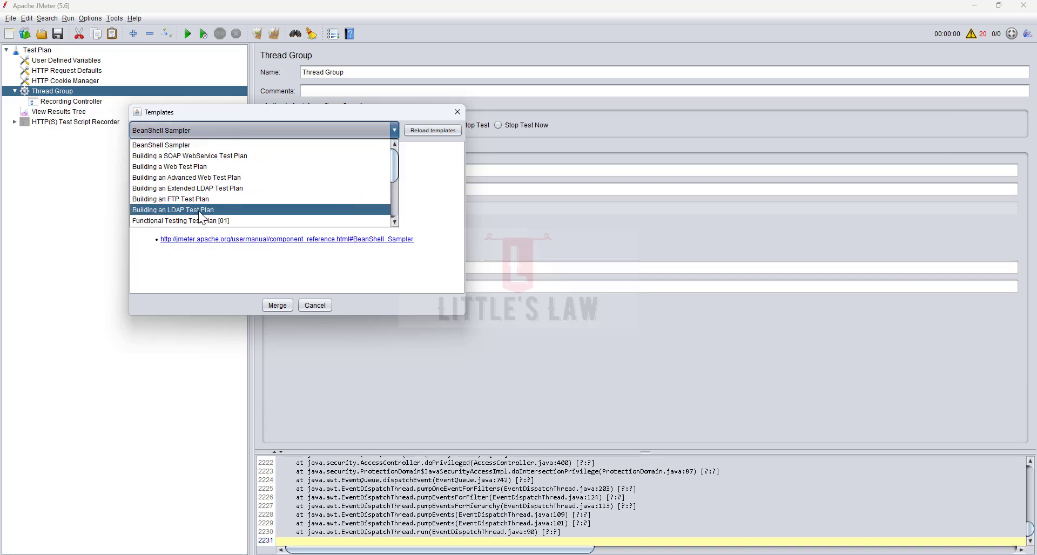
scroll(178, 205, down, 3)
click(162, 168)
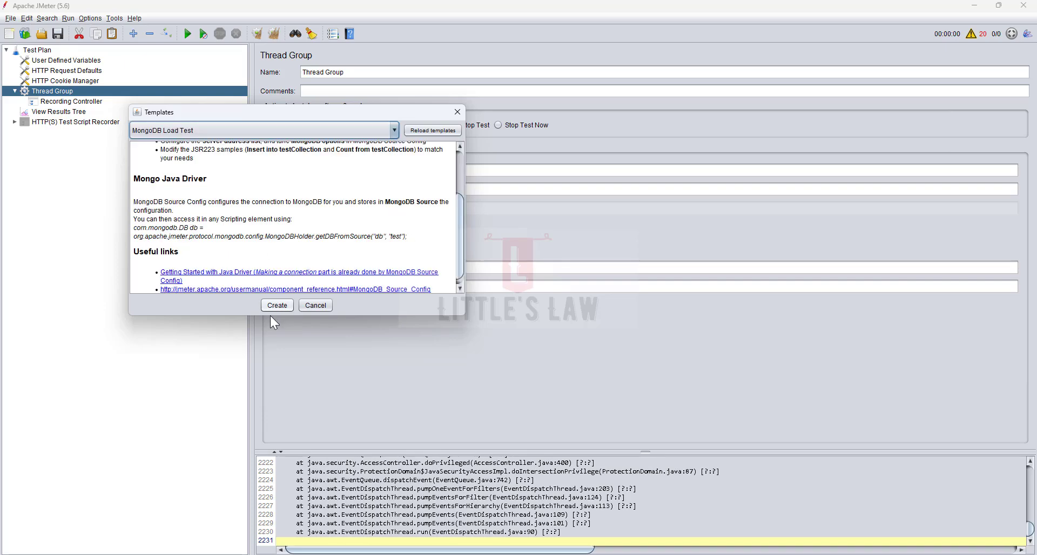
click(277, 305)
click(661, 300)
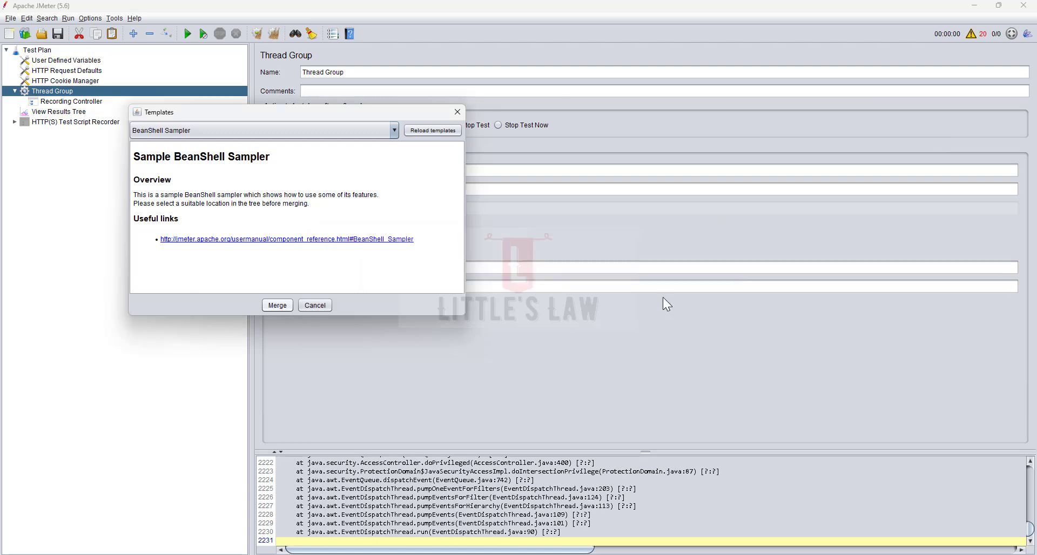
click(46, 72)
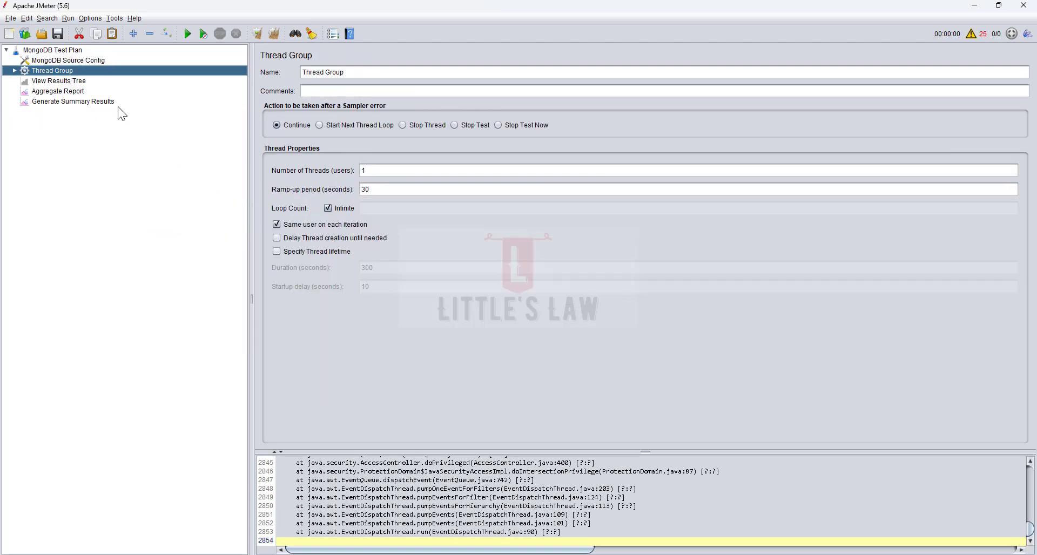
Step: Enable Delay Thread creation until needed and set the Thread Group to 200 threads with a ramp-up period of 300 seconds
click(292, 241)
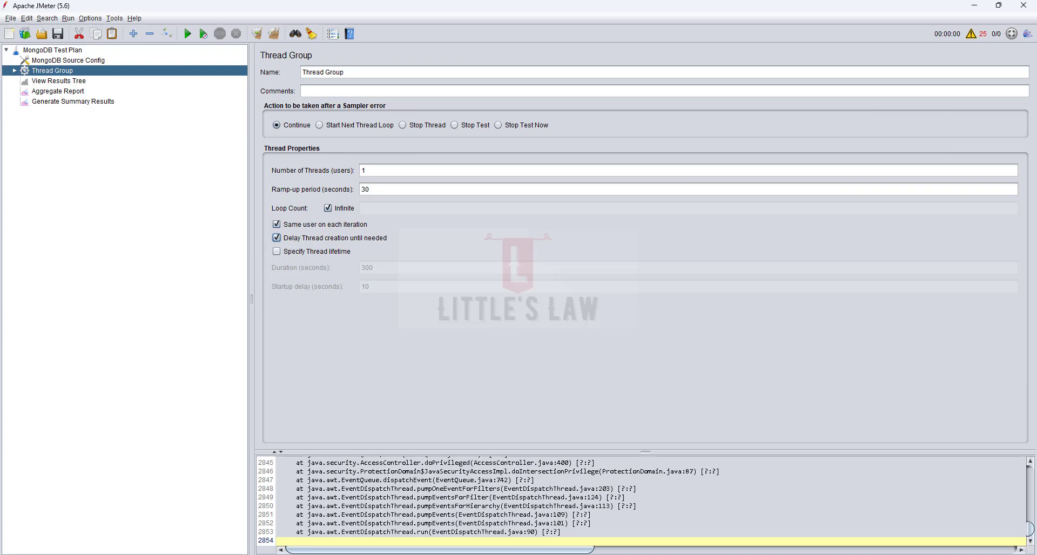
double_click(376, 170)
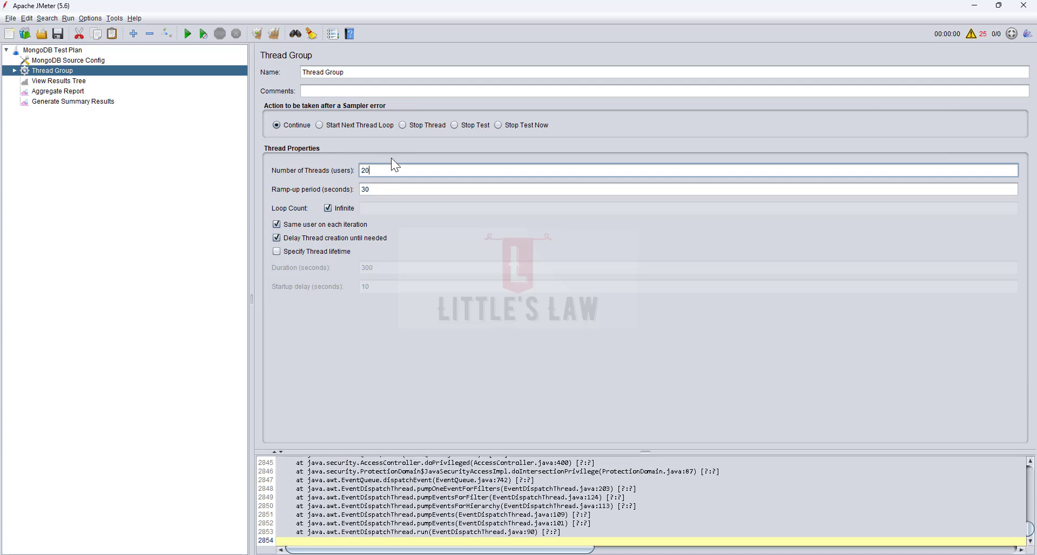
double_click(382, 190)
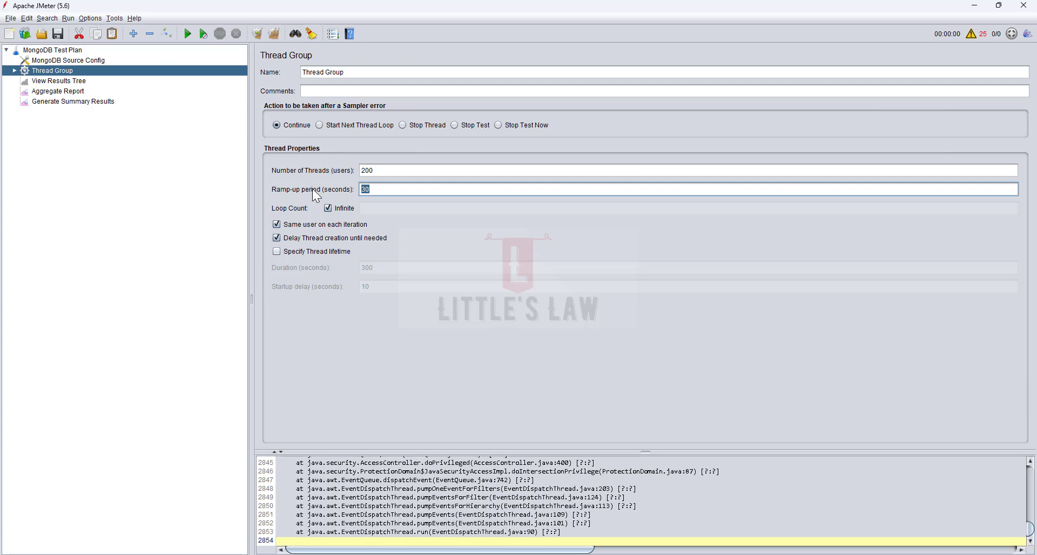
click(387, 192)
drag(386, 192, 318, 182)
text(300)
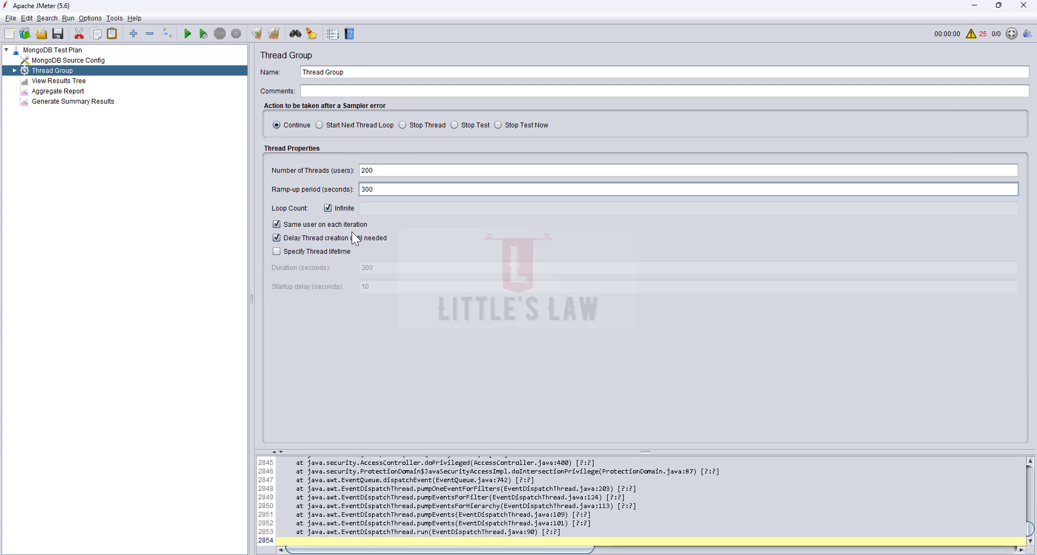
Step: Set the Thread Group to 100 threads and re-enter a ramp-up period of 300 seconds
drag(385, 170, 324, 176)
text(100)
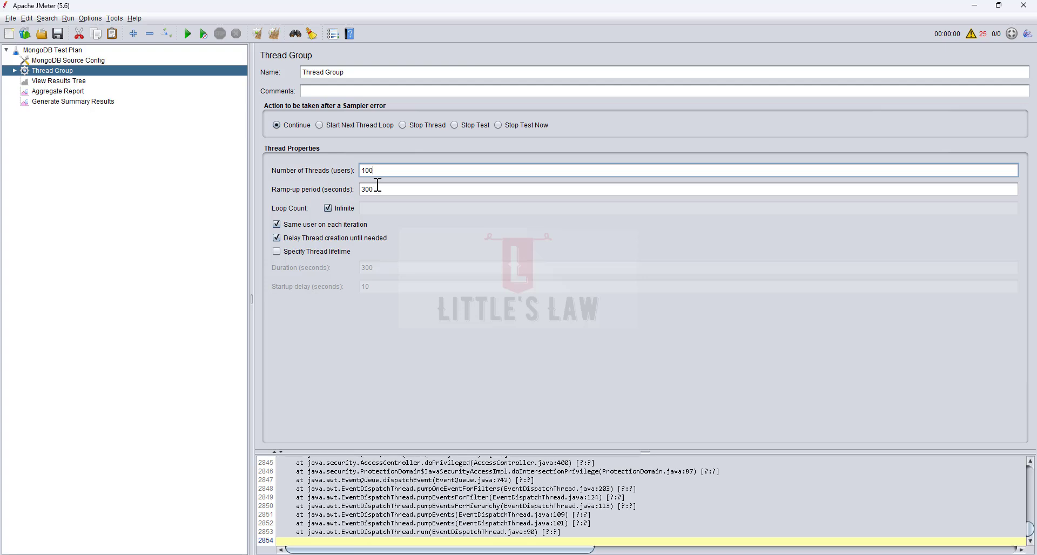
drag(383, 190, 296, 186)
text(3)
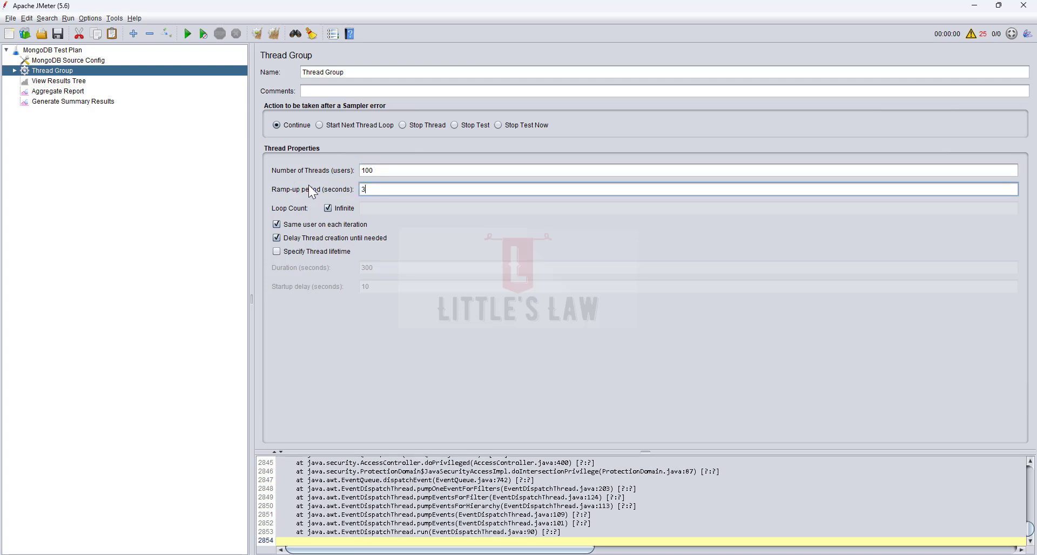
text(00)
Step: Set the Thread Group to 200 threads with a ramp-up period of 480 seconds
drag(384, 171, 321, 168)
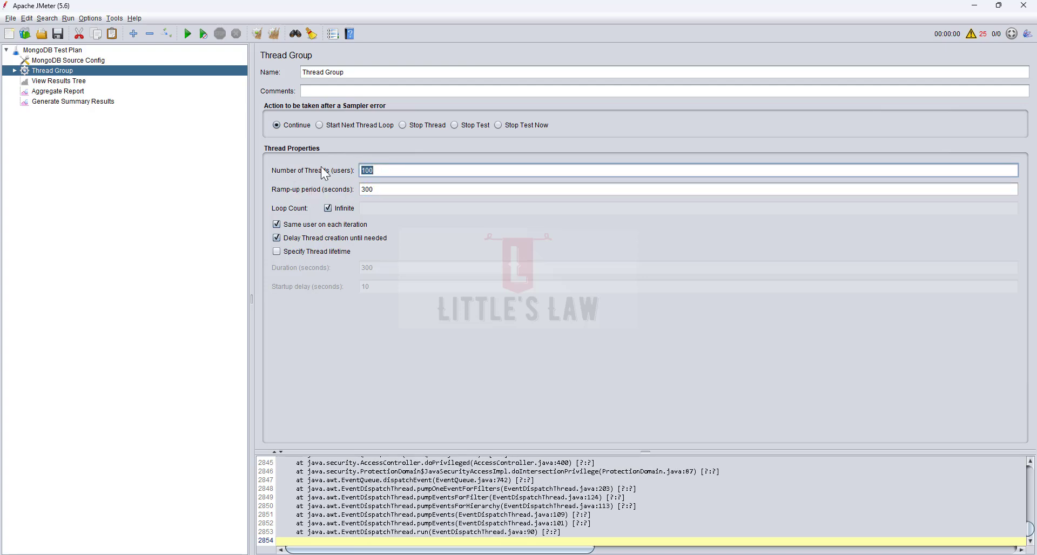
text(200)
drag(385, 190, 315, 190)
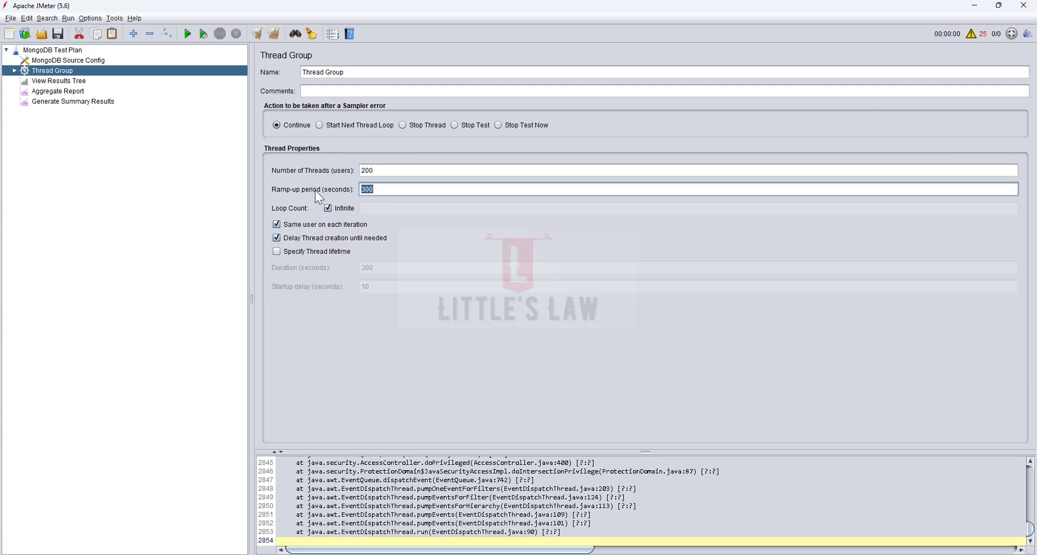
text(480)
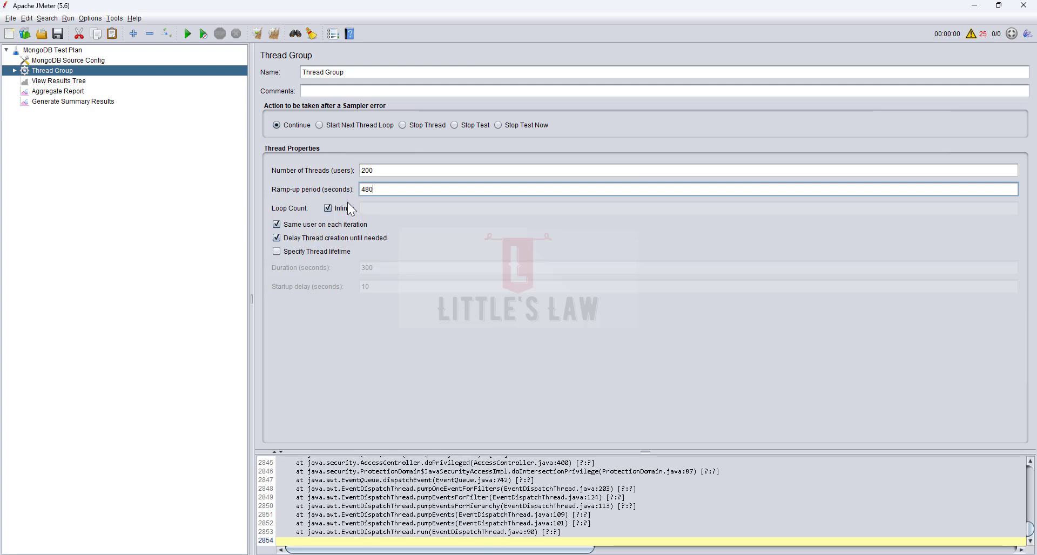
drag(405, 193, 269, 209)
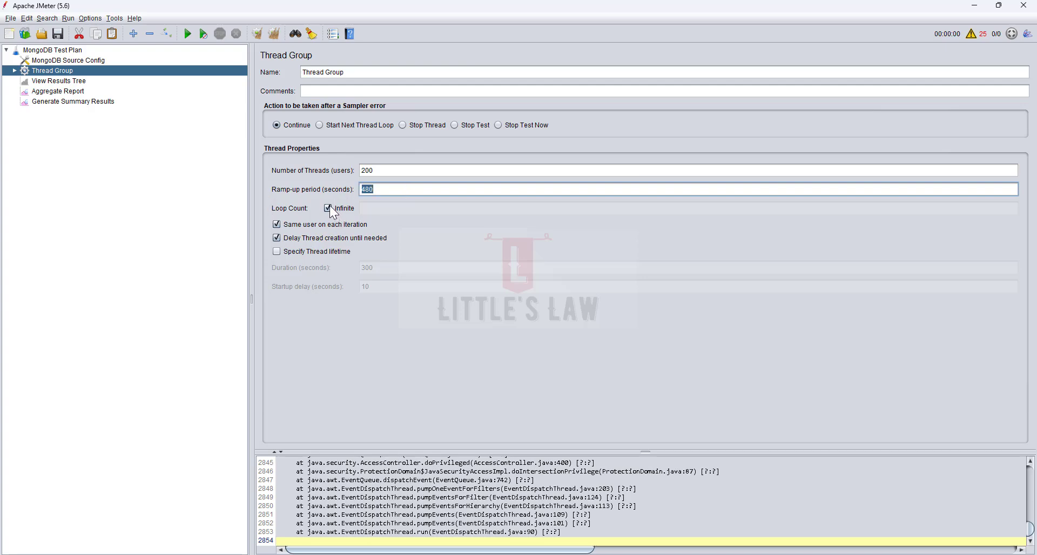
Step: Enable Specify Thread lifetime for the Thread Group and set its duration to 3600 seconds
click(275, 252)
drag(385, 267, 341, 266)
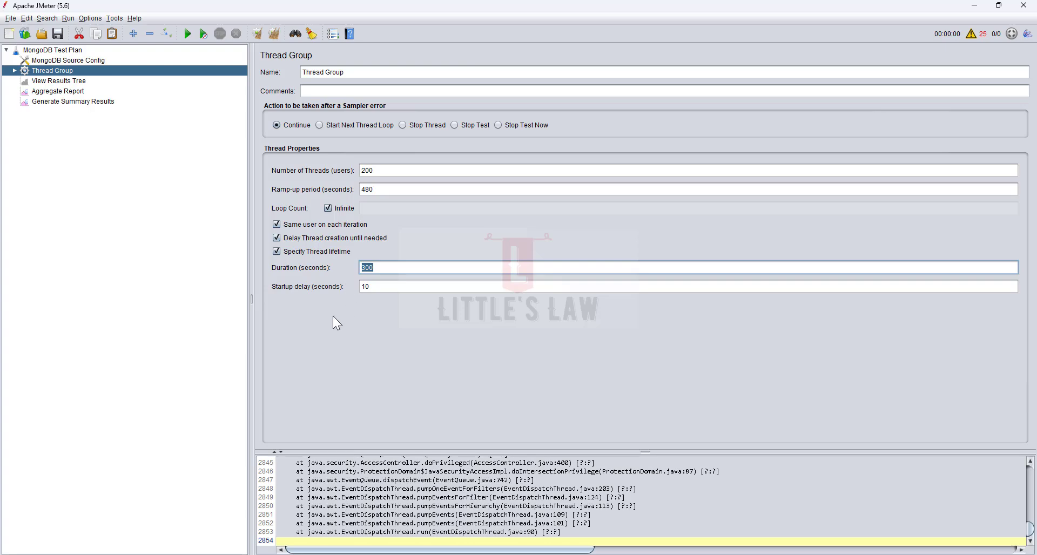
double_click(393, 187)
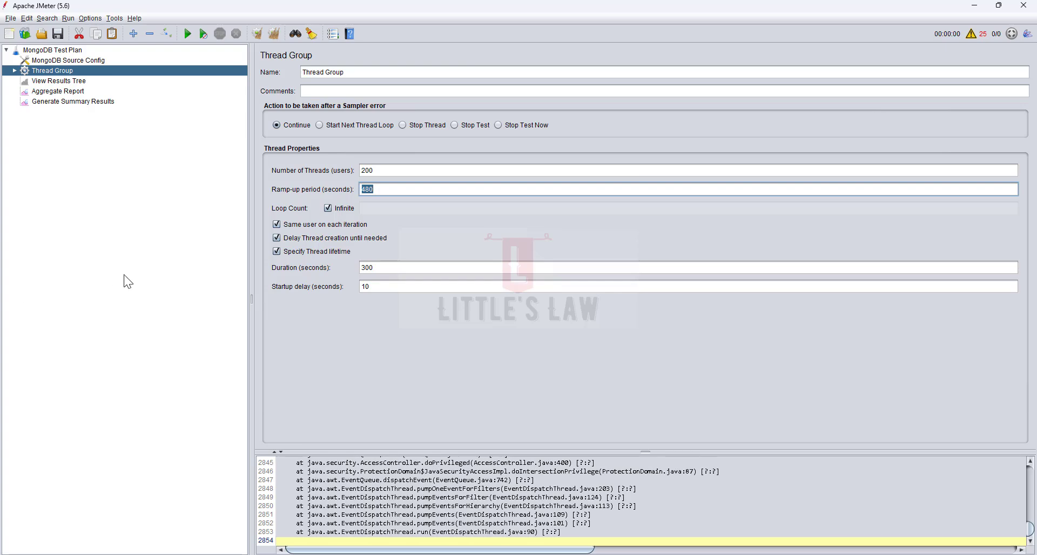
double_click(384, 267)
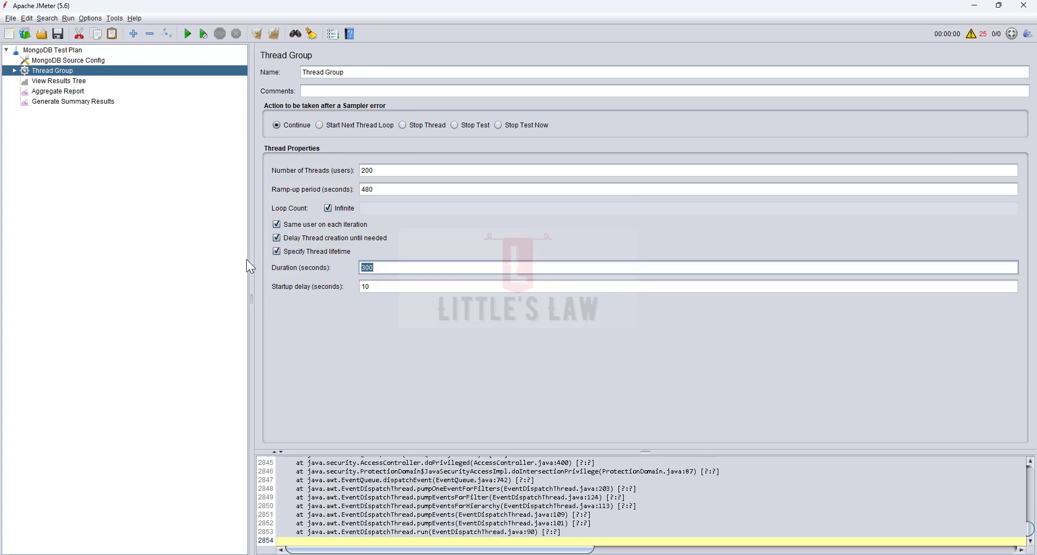
text(3600)
drag(394, 264, 311, 265)
click(398, 267)
Step: Set the Thread Group's startup delay to 180 seconds
key(Tab)
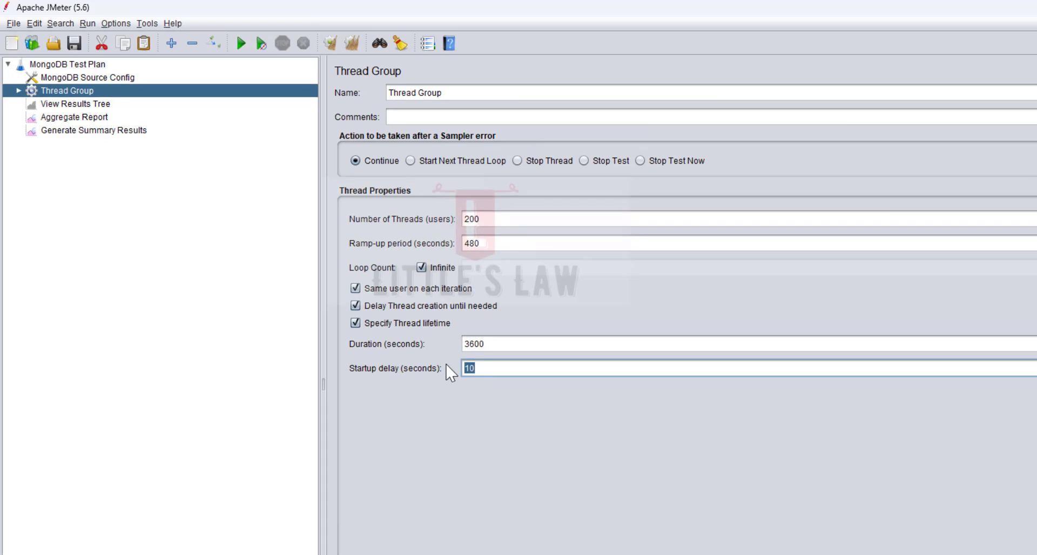
text(180)
drag(497, 368, 412, 377)
Step: Try 1500 as the Thread Group's number of threads and replace it with 2500
click(487, 219)
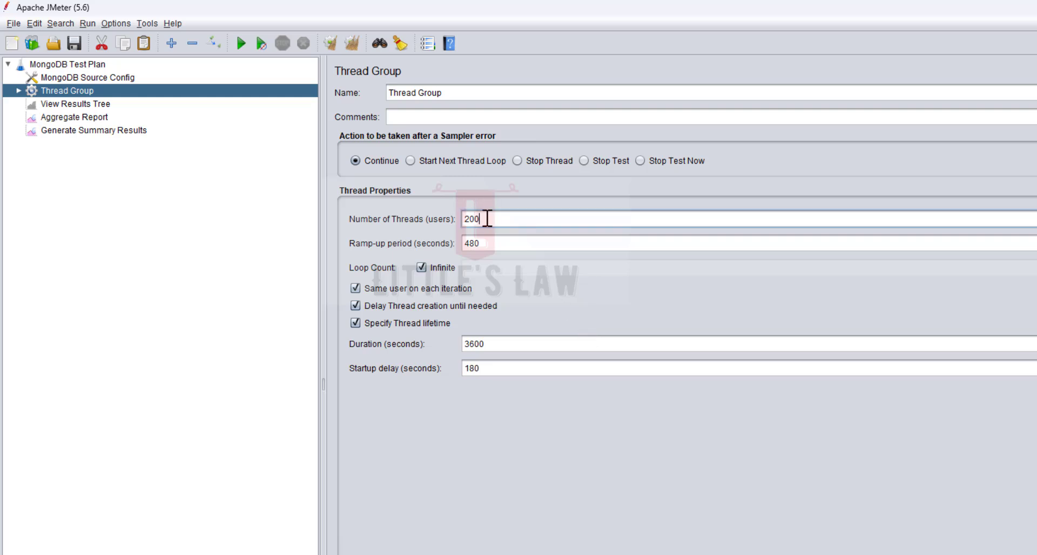
drag(487, 218, 453, 216)
text(1500)
drag(500, 217, 334, 219)
text(2500)
Step: Try a ramp-up period of 600 seconds for the Thread Group and replace it with 1200 seconds
drag(490, 244, 432, 243)
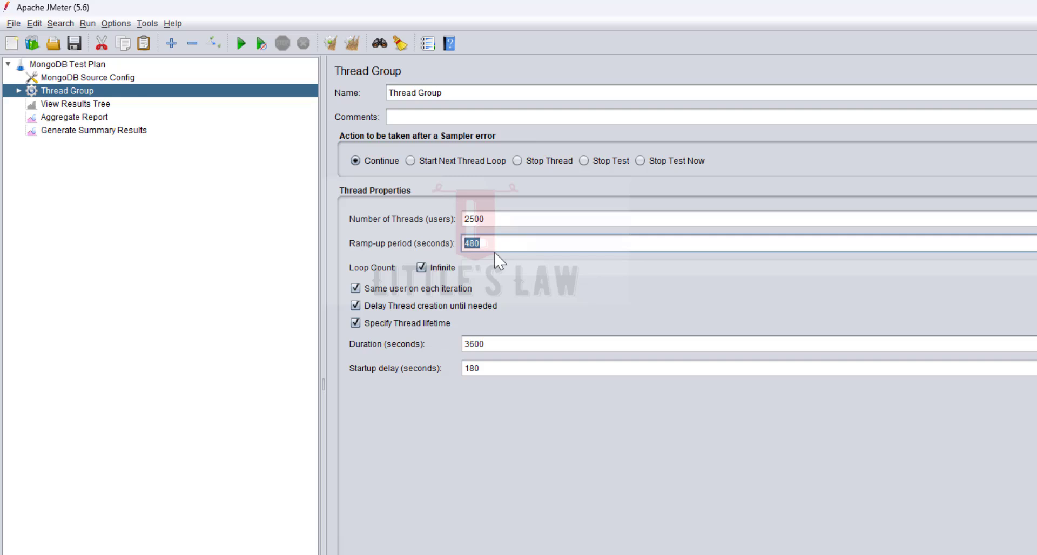
text(600)
drag(497, 241, 404, 243)
text(1200)
click(497, 220)
double_click(497, 221)
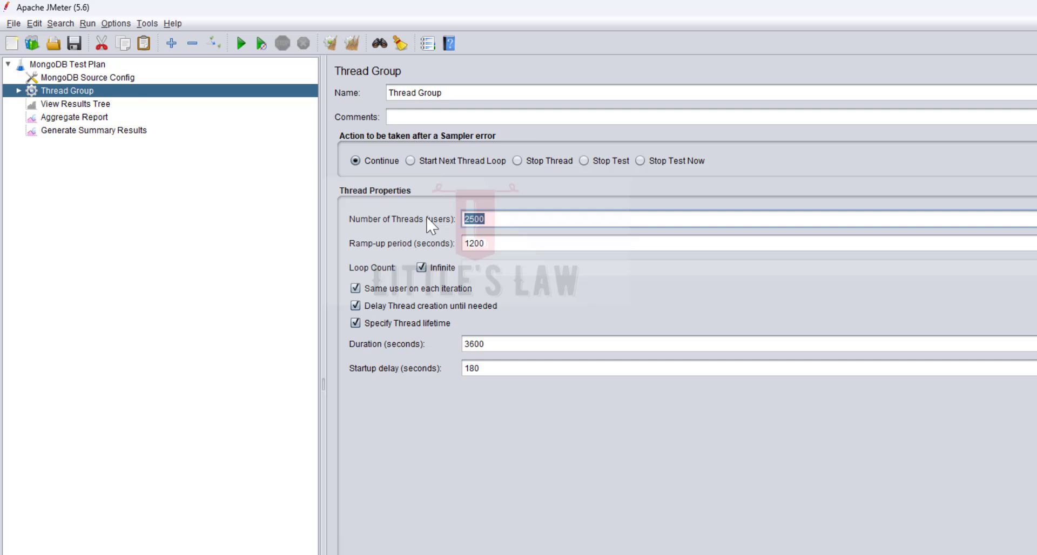
Step: Set the Thread Group to 5000 threads with a ramp-up period of 600 seconds
click(421, 267)
click(515, 219)
drag(514, 219, 414, 211)
text(5000)
drag(493, 242, 370, 243)
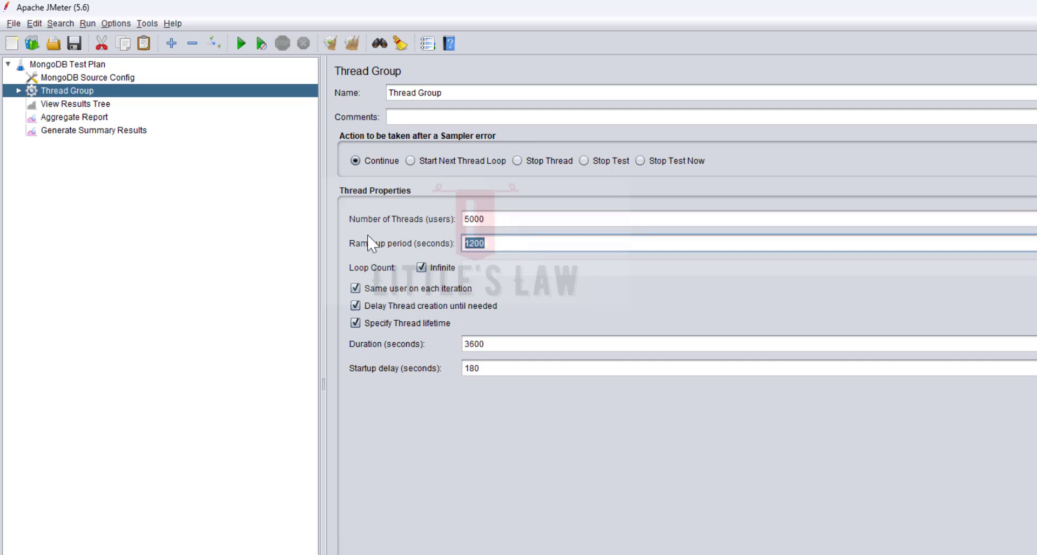
text(600)
double_click(500, 218)
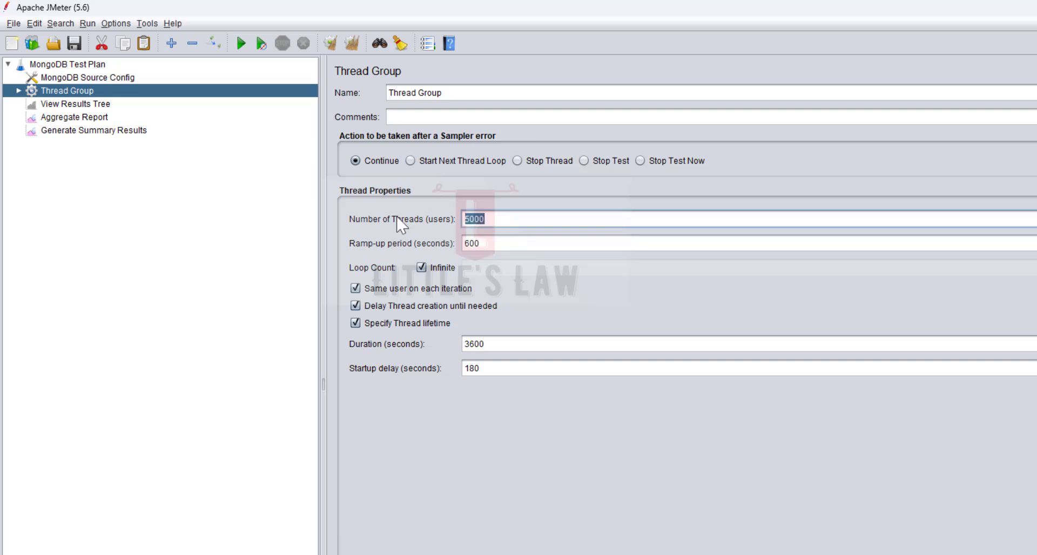